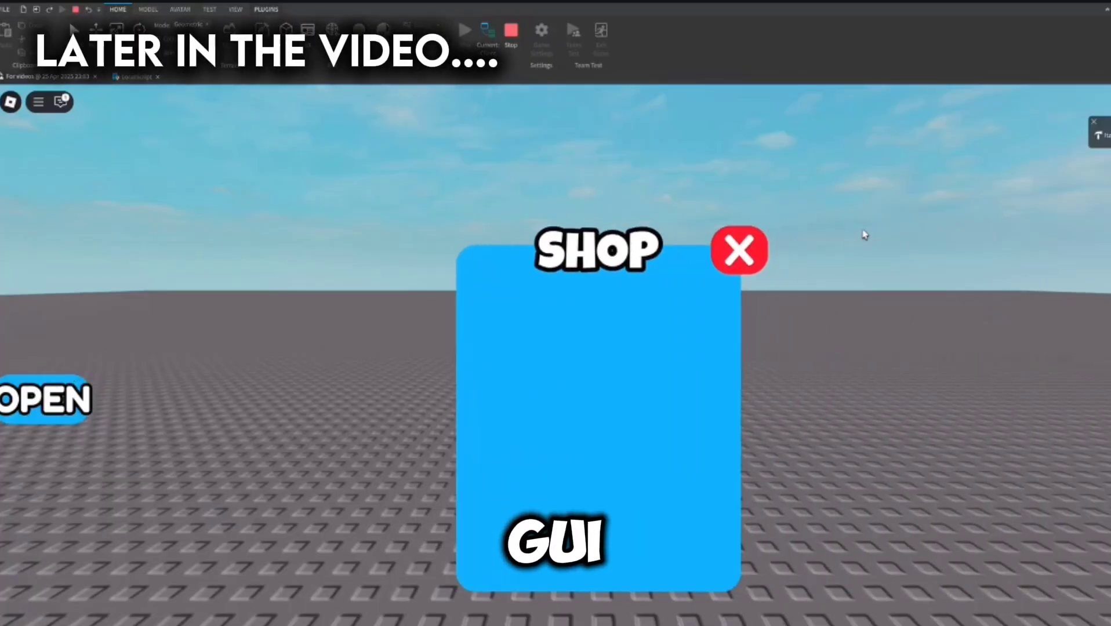
Enlarge the white Frame, drag it to screen centre, and add a TextButton under ScreenGui.
left_click(739, 252)
left_click(69, 401)
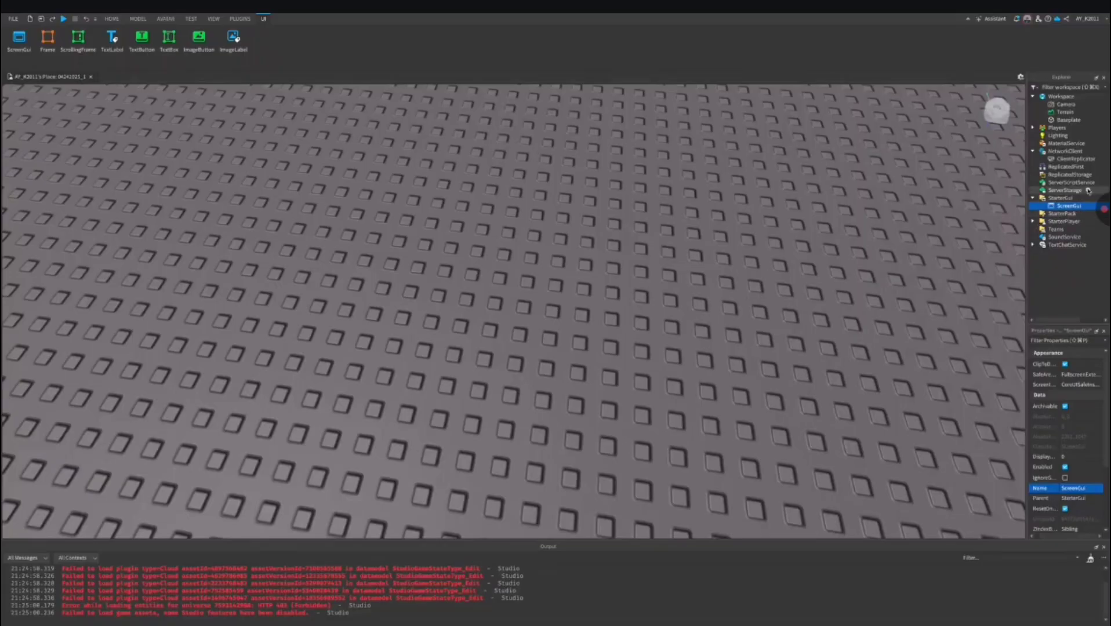
mouse_move(368, 258)
left_mouse_down()
mouse_move(558, 453)
mouse_move(587, 414)
left_mouse_up()
left_click(1088, 208)
left_click(1054, 260)
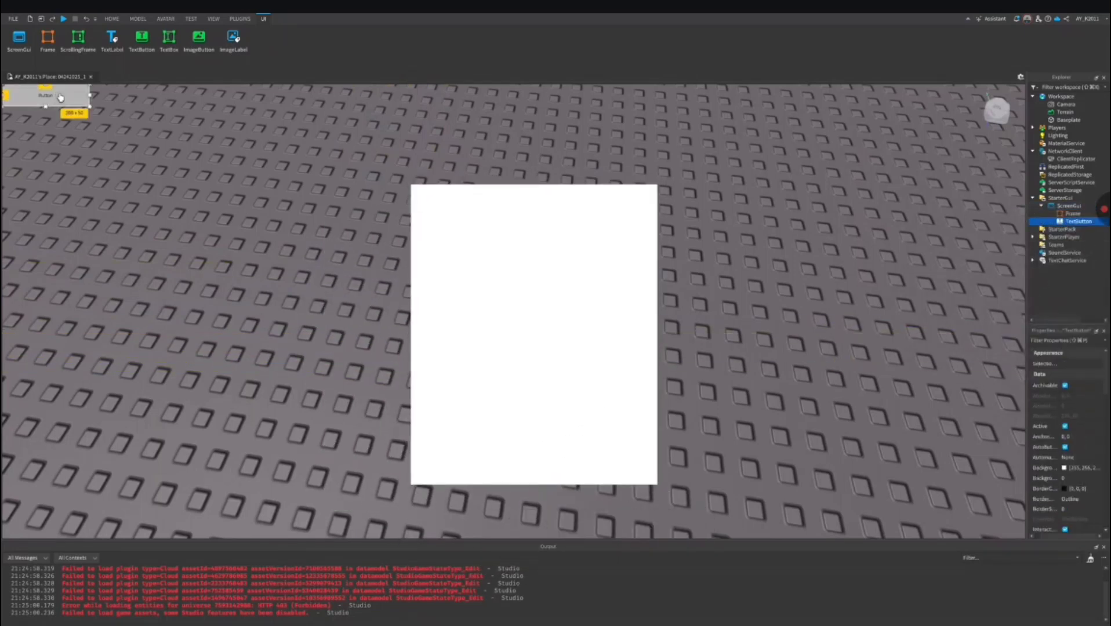
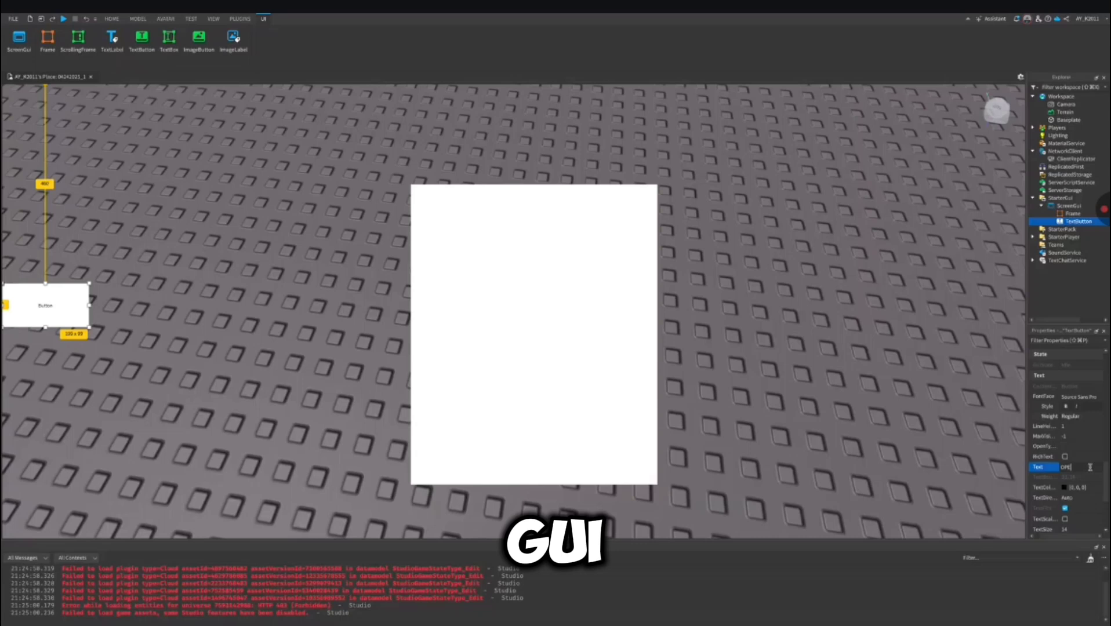
scroll(1092, 469, "down", 1)
Give the OPEN button Fredoka One font, white text and a blue background.
left_click(1065, 490)
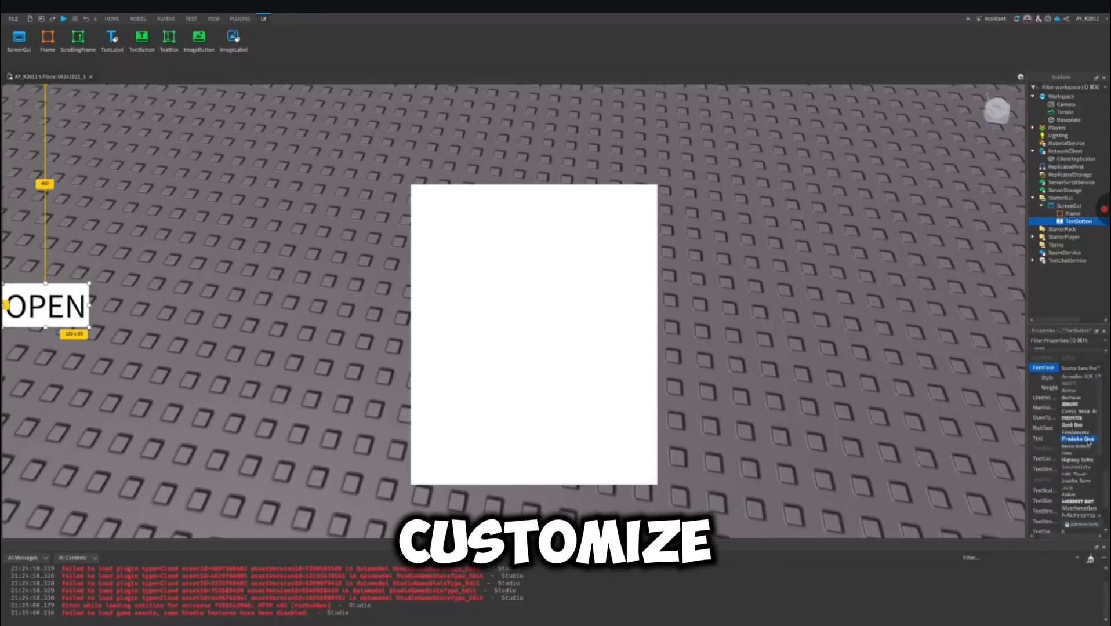
left_click(1080, 368)
left_click(1064, 458)
left_click_drag(12, 593, 87, 593)
left_click(7, 486)
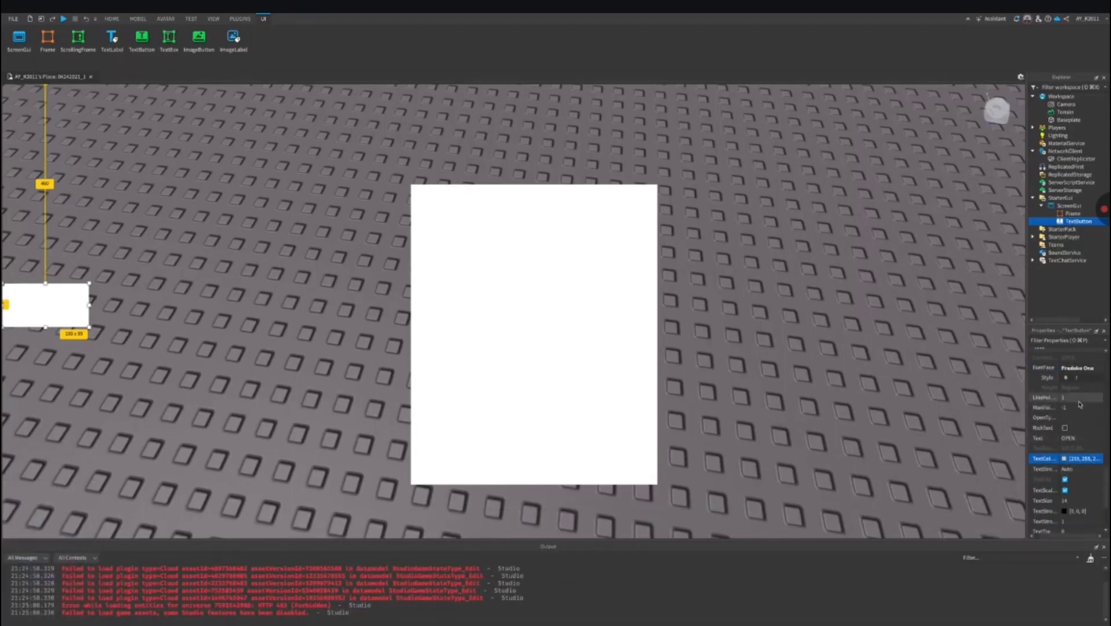
scroll(1067, 488, "up", 5)
left_click(1064, 468)
left_click(28, 576)
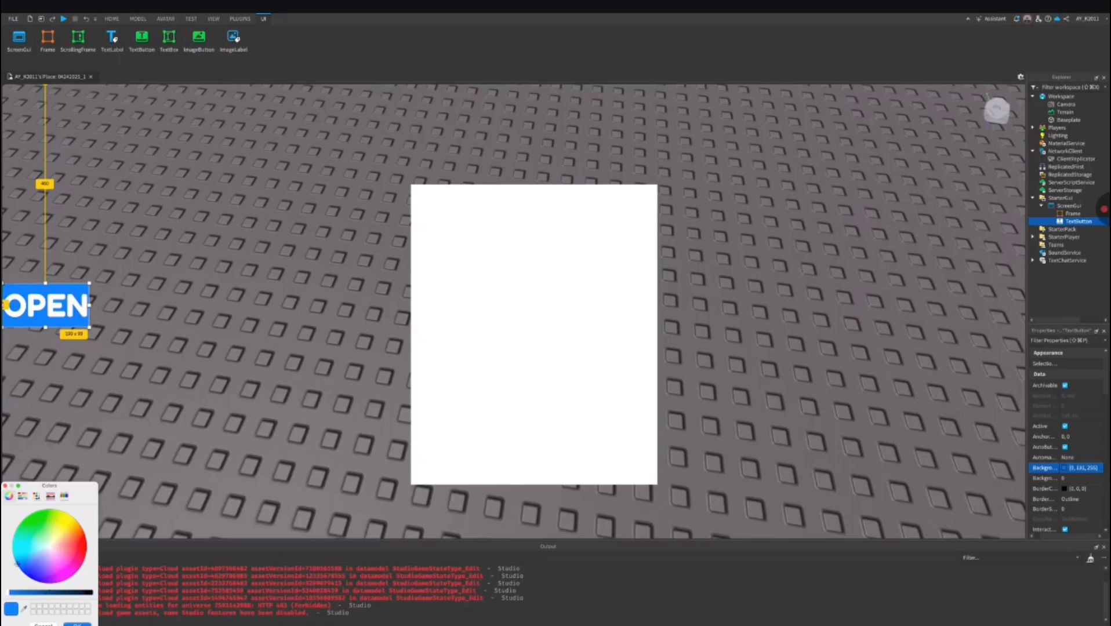
Open and then close the Manage Plugins window.
left_click(239, 18)
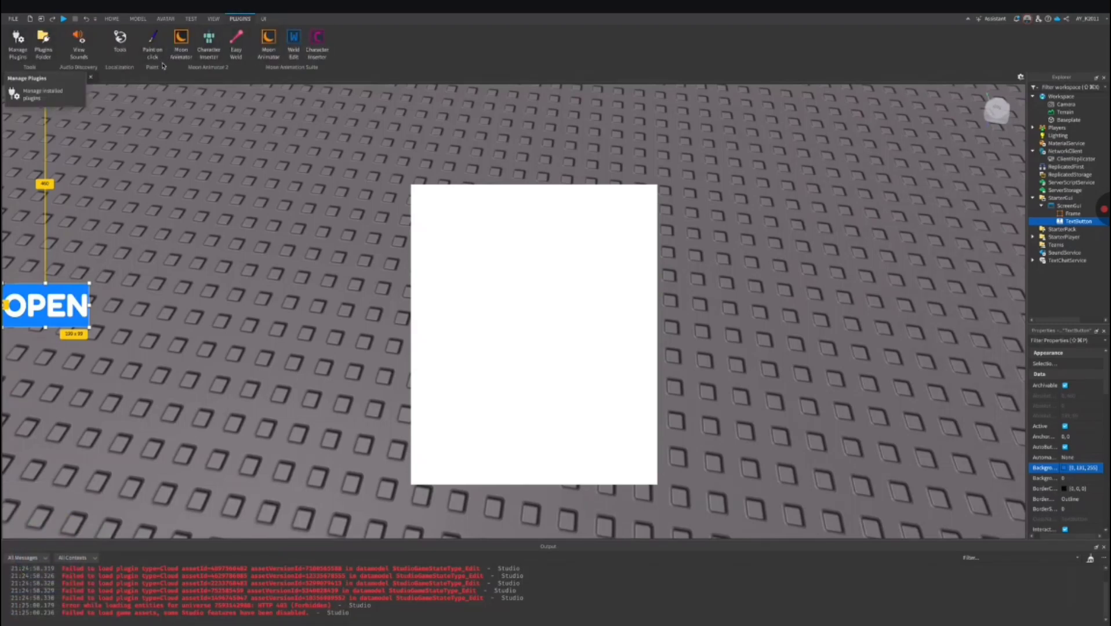
left_click(16, 42)
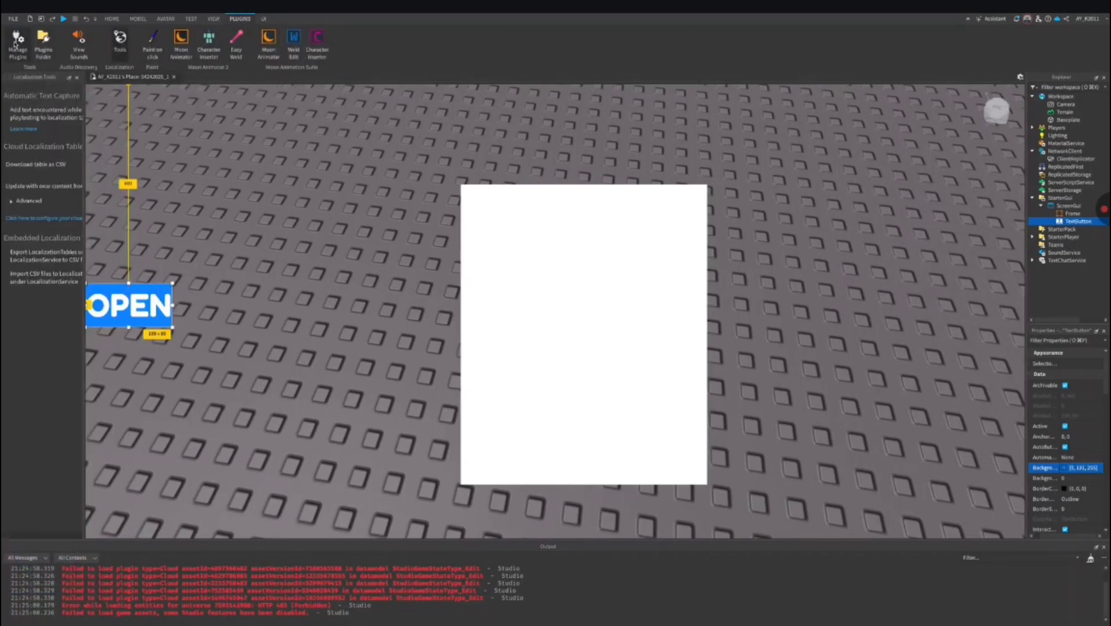
scroll(580, 329, "down", 3)
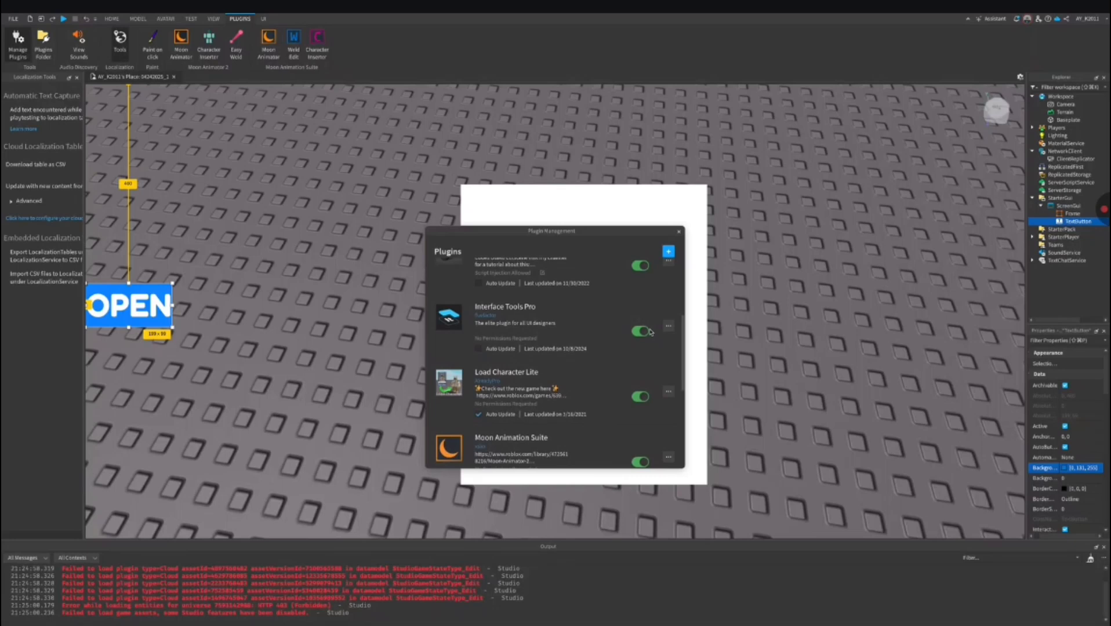
left_click(679, 231)
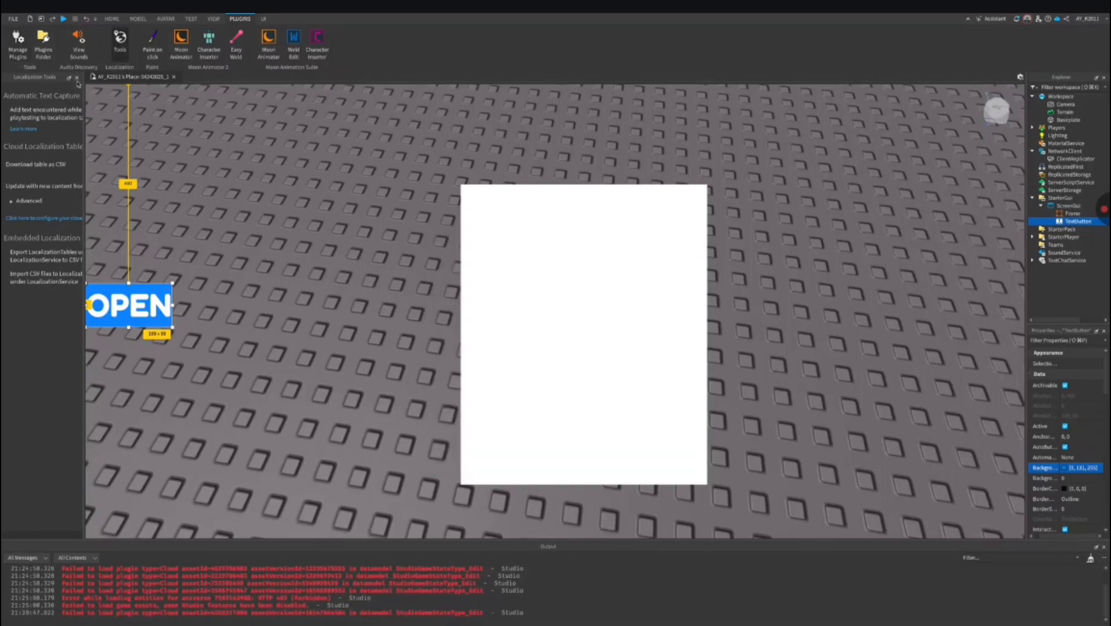
Close the localization panel and set the frame's background to bright blue.
left_click(77, 77)
left_click(1074, 213)
left_click(1065, 457)
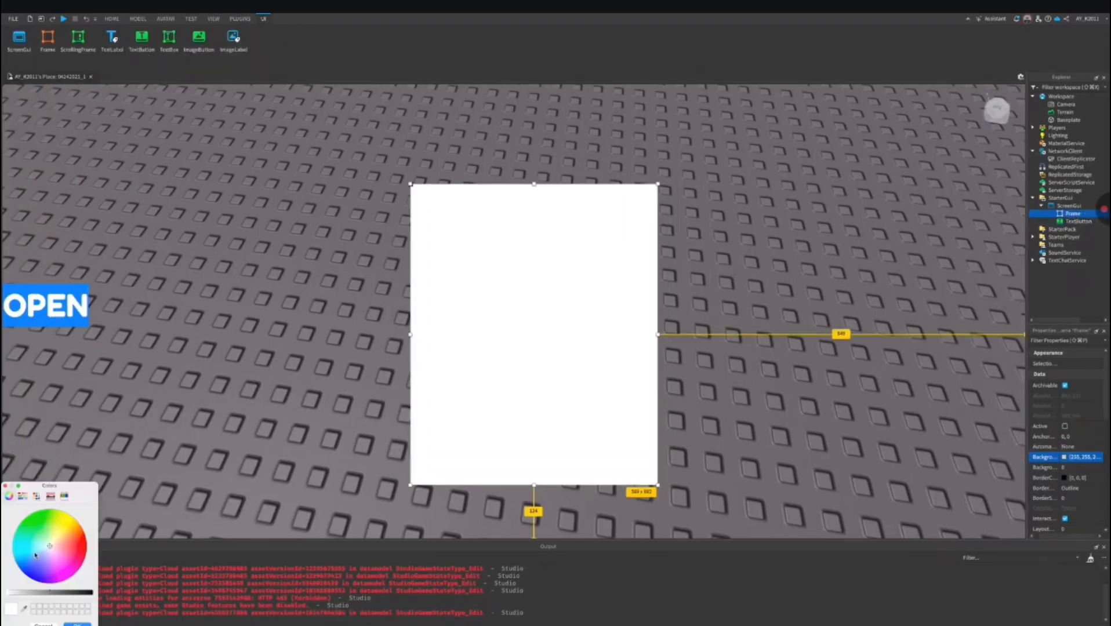
left_click(22, 537)
left_click(77, 624)
scroll(1077, 436, "down", 3)
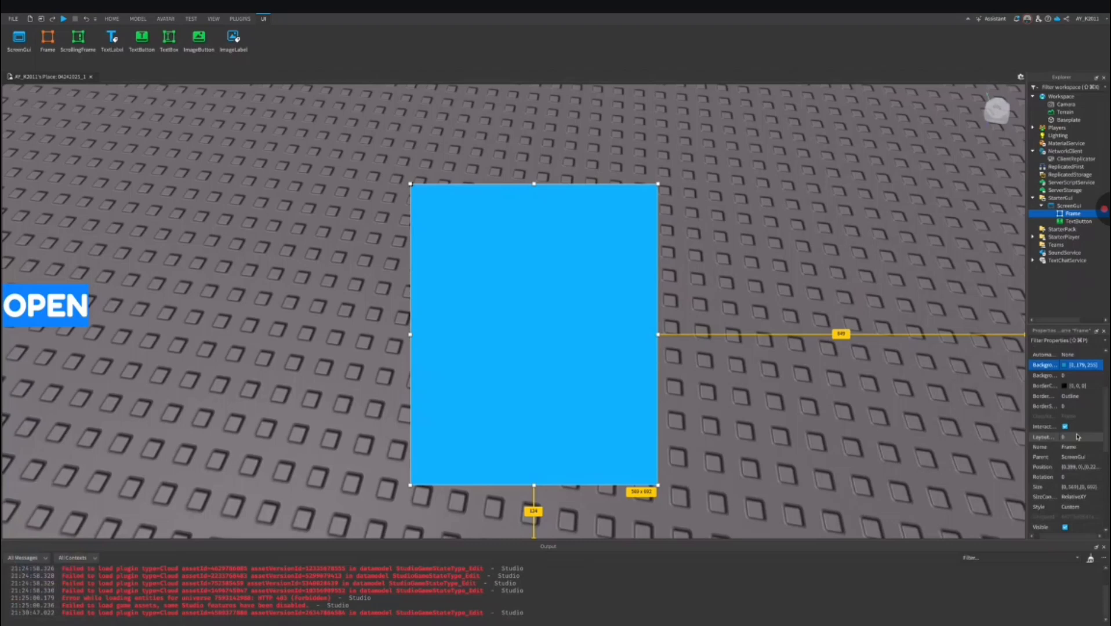
Add a top SHOP TextLabel: transparent background, Luckiest Guy font, white text.
left_click(112, 38)
mouse_move(453, 194)
left_mouse_down()
mouse_move(530, 178)
mouse_move(588, 206)
left_mouse_up()
scroll(1076, 416, "down", 5)
left_click(1092, 442)
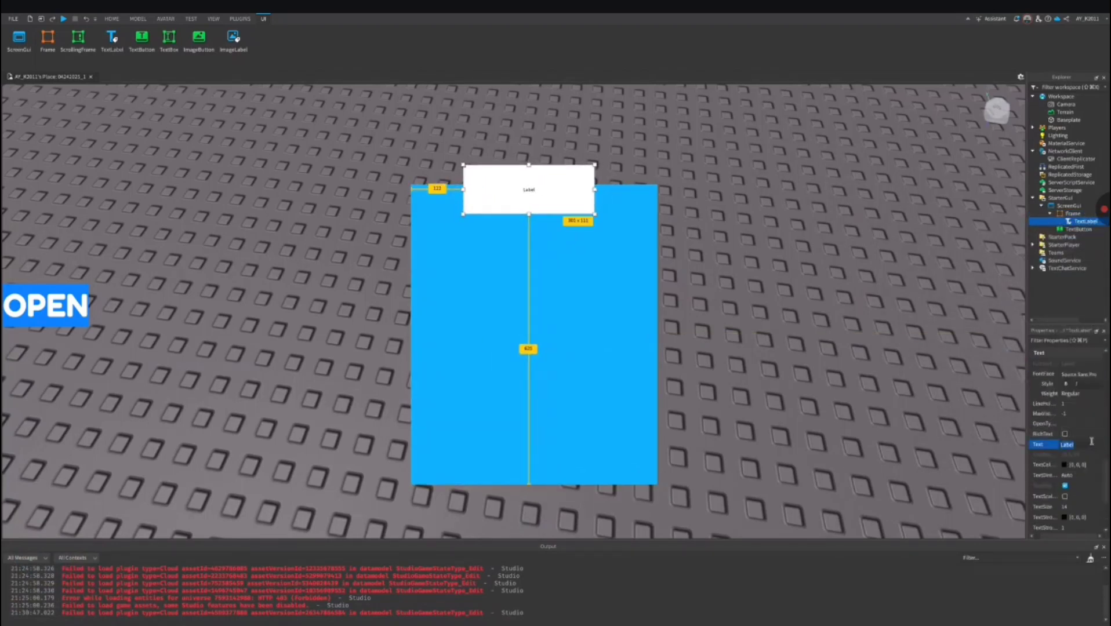
scroll(1078, 486, "up", 5)
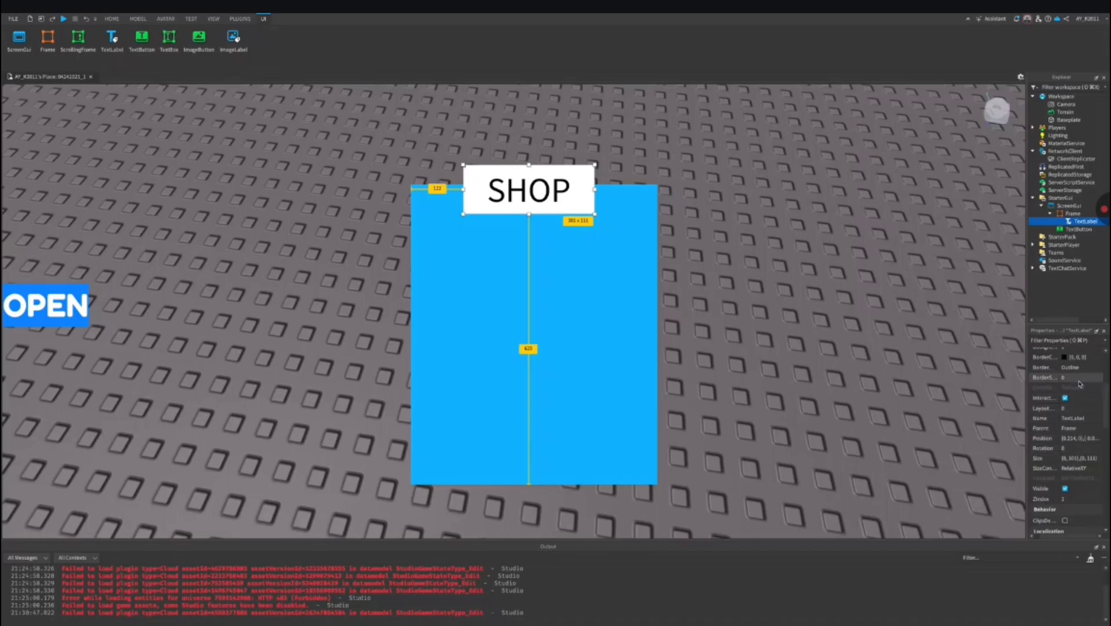
left_click(1081, 467)
type("1")
key("Return")
scroll(1095, 469, "down", 5)
left_click(1077, 380)
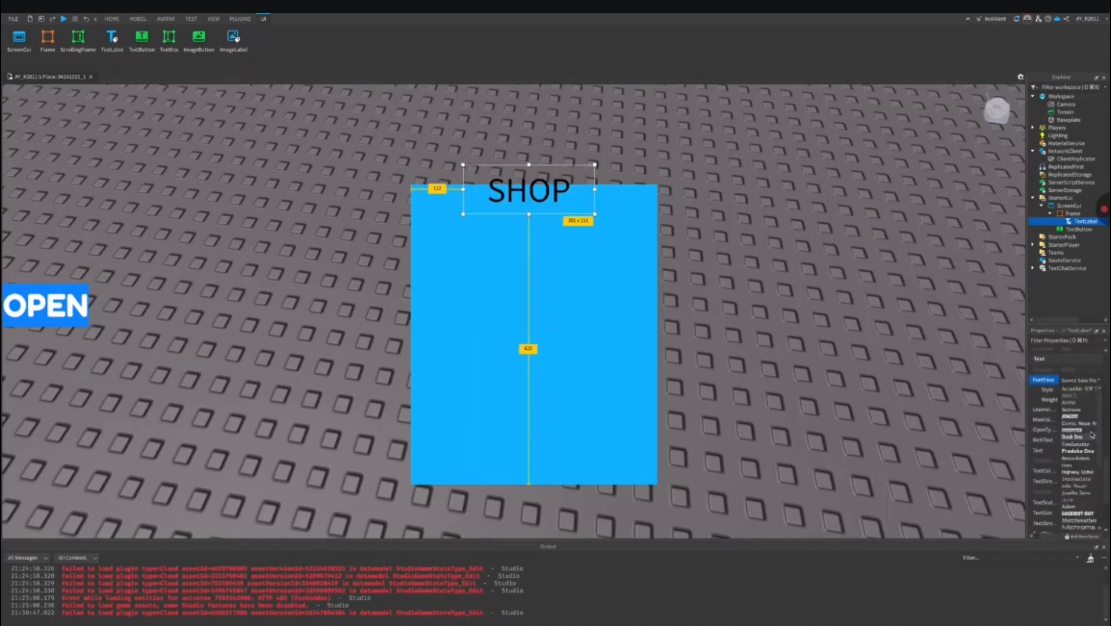
left_click(1064, 470)
left_click_drag(10, 592, 91, 593)
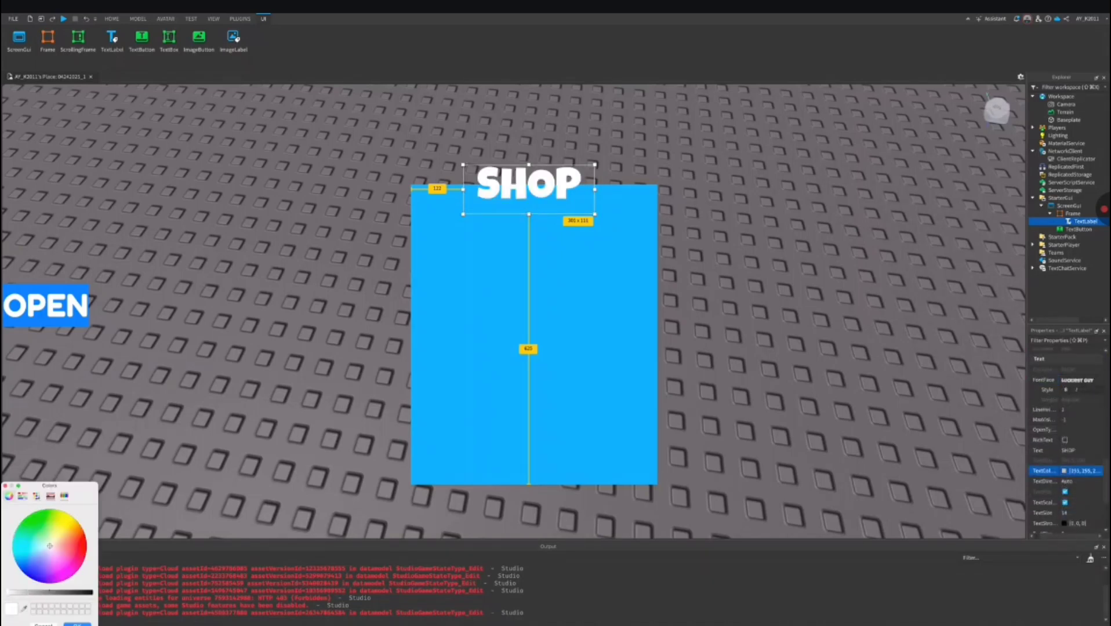
left_click(77, 623)
Add a UICorner and UIStroke to the SHOP label, and a UICorner to the frame.
left_click(1099, 221)
left_click(1061, 252)
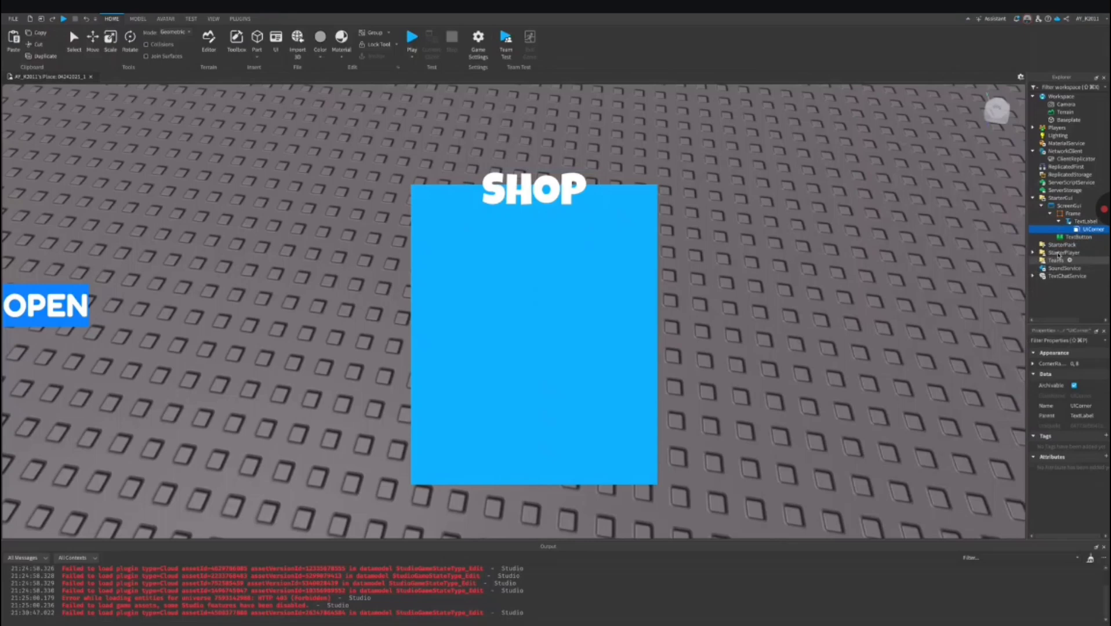
left_click(1099, 221)
left_click(1061, 261)
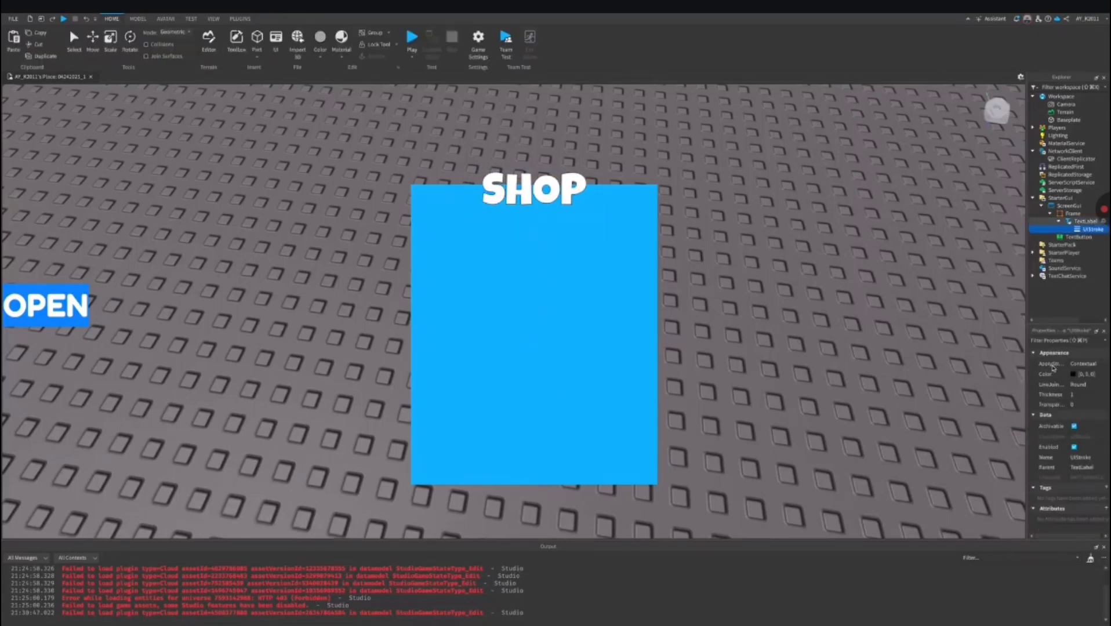
left_click(1073, 213)
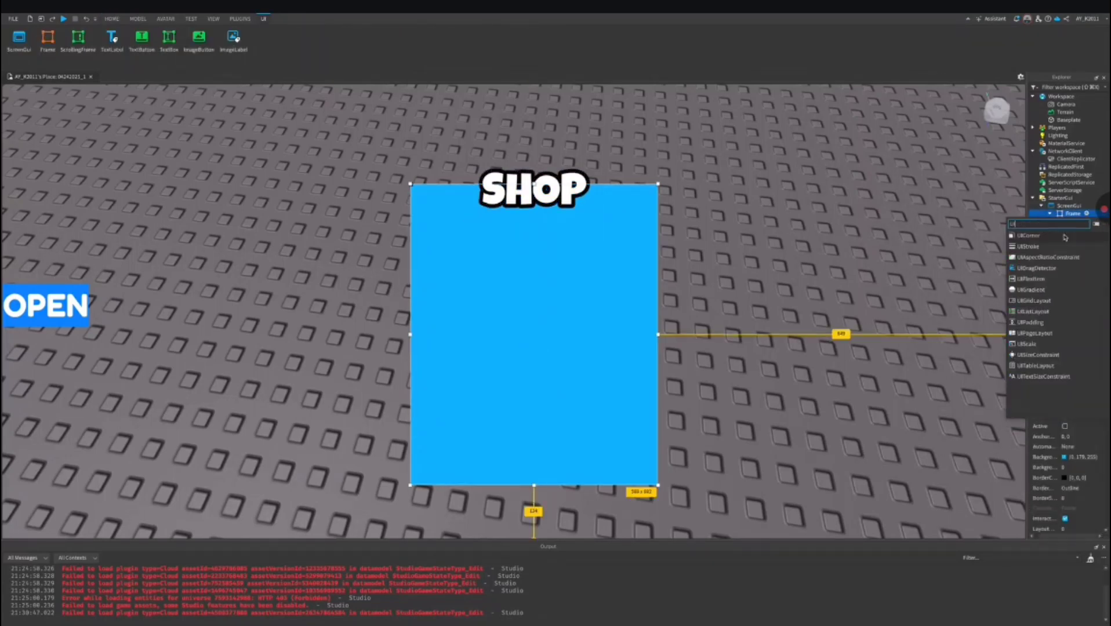
left_click(1099, 214)
left_click(1060, 245)
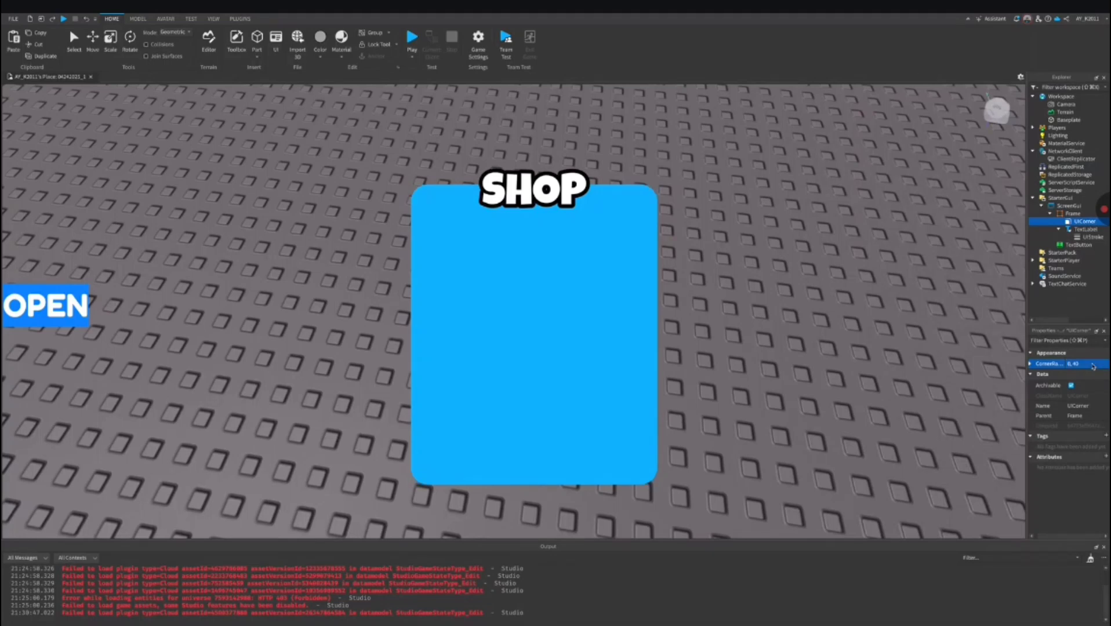
Move the label's UICorner under the OPEN button.
left_click(1085, 237)
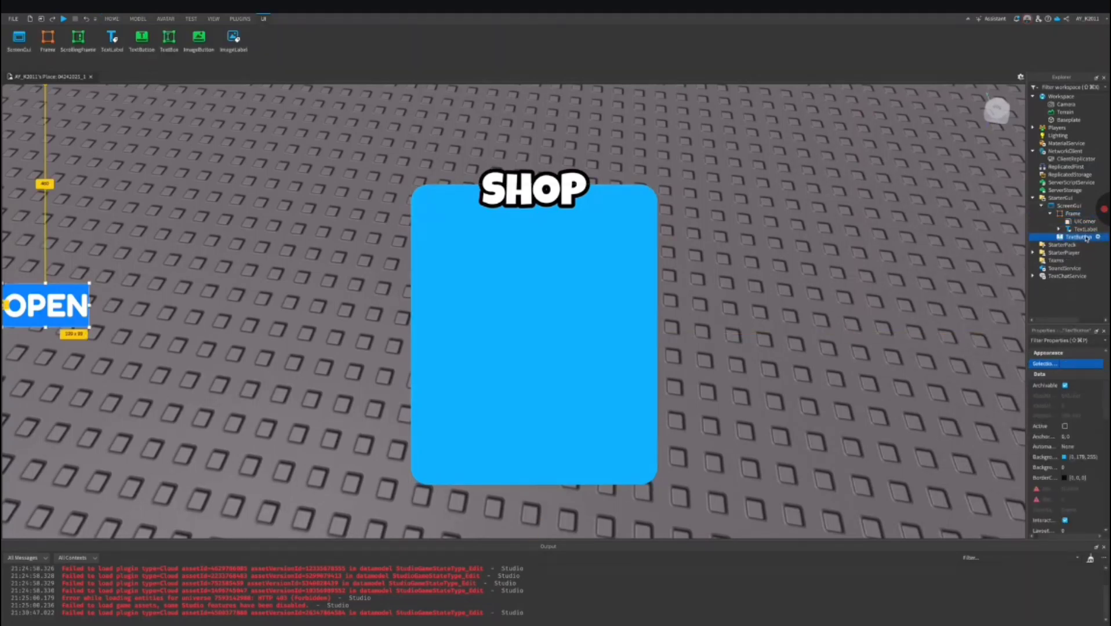
left_click(1086, 222)
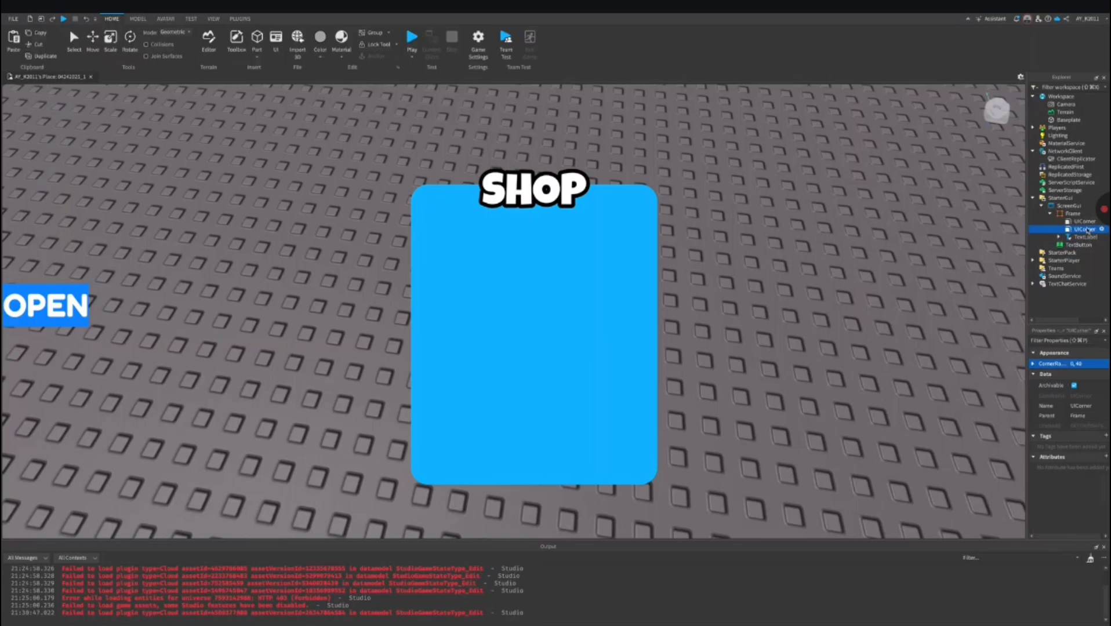
left_click_drag(1085, 229, 1079, 245)
left_click(1073, 213)
left_click(1079, 236)
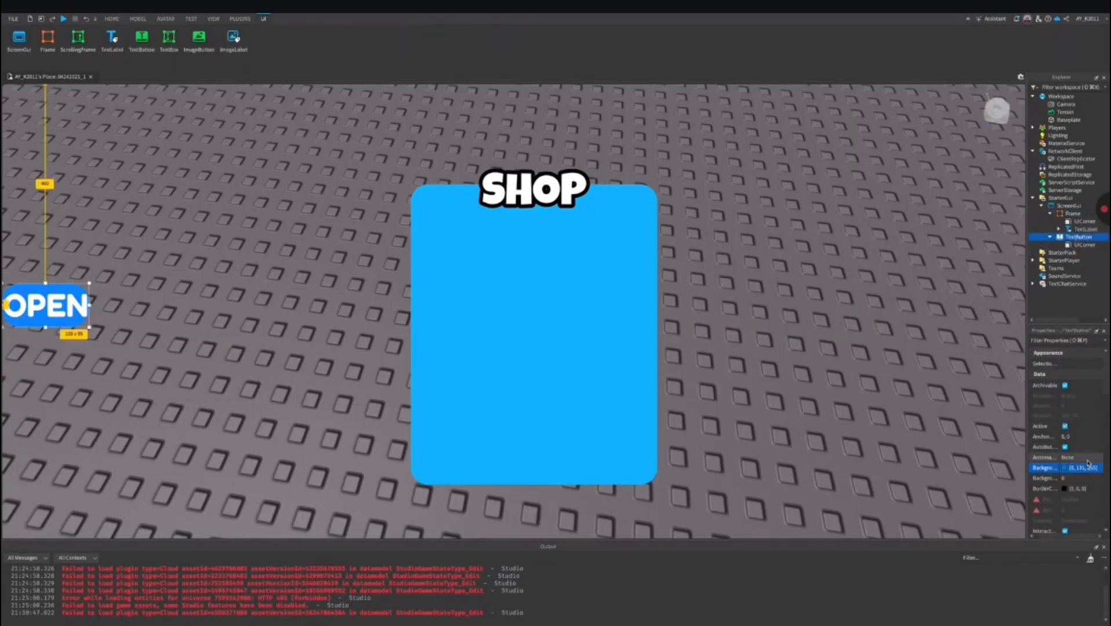
Add a UIStroke outline to the OPEN button and raise its thickness.
left_click(1103, 237)
type("UI")
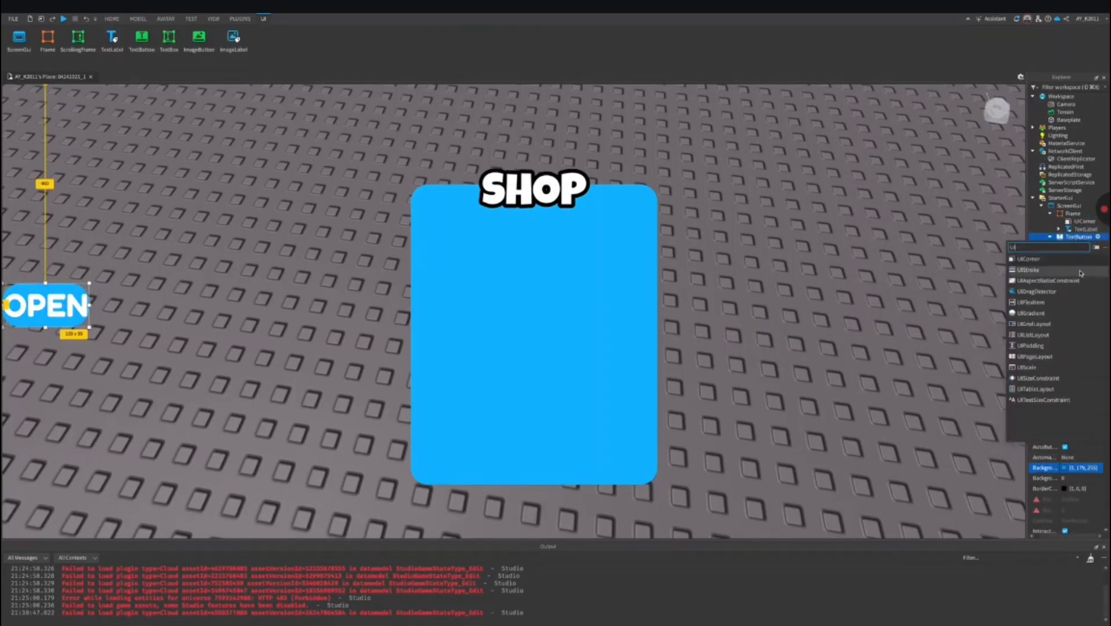
left_click(1091, 400)
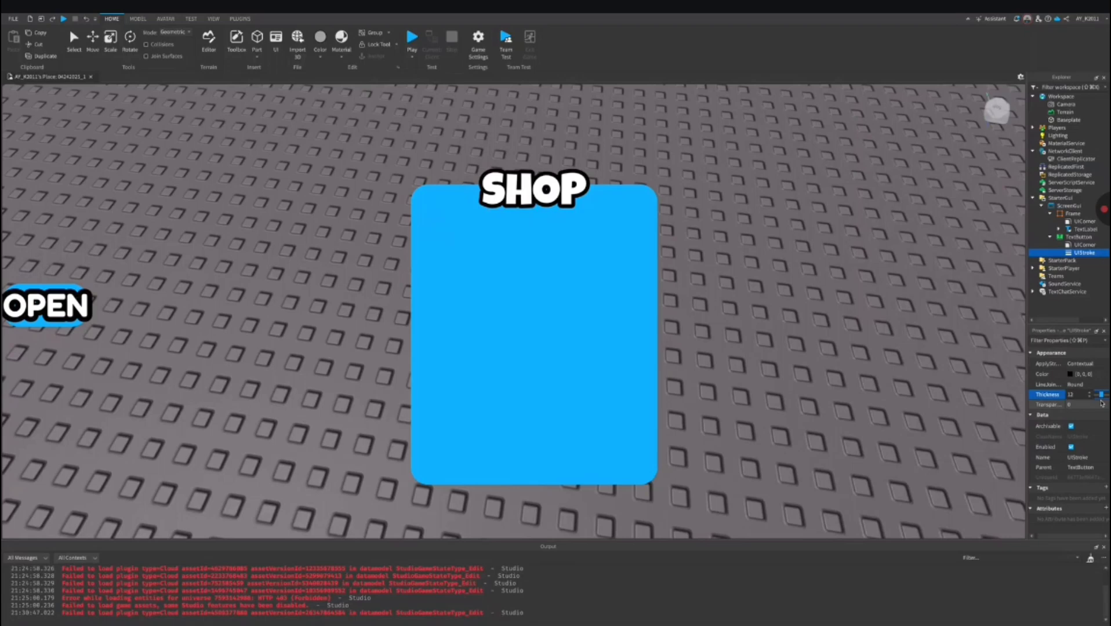
left_click(948, 335)
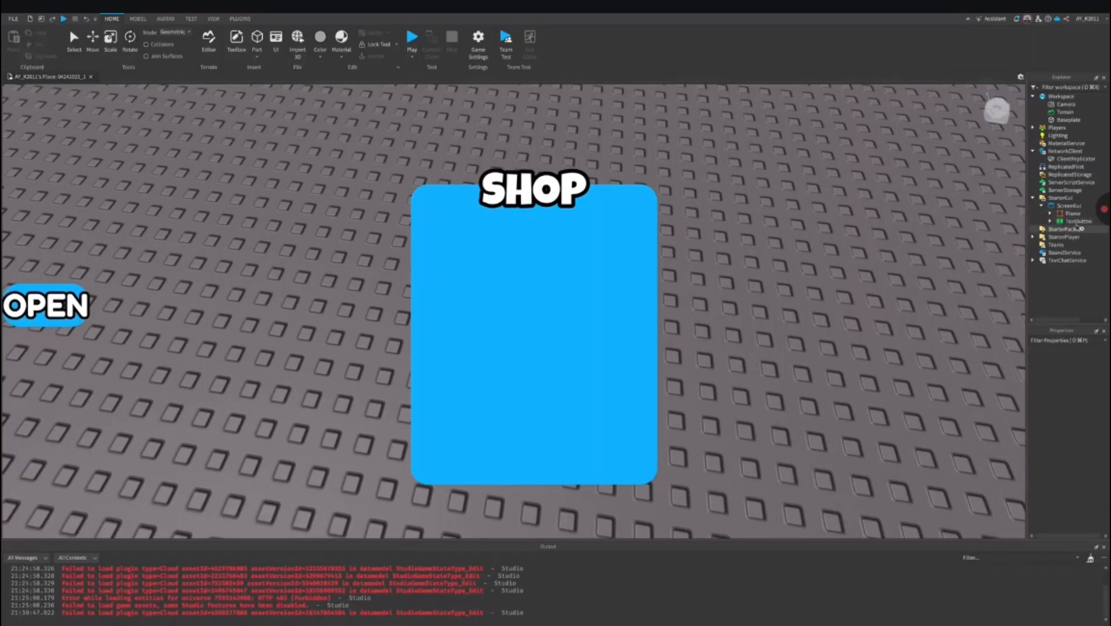
left_click(1098, 221)
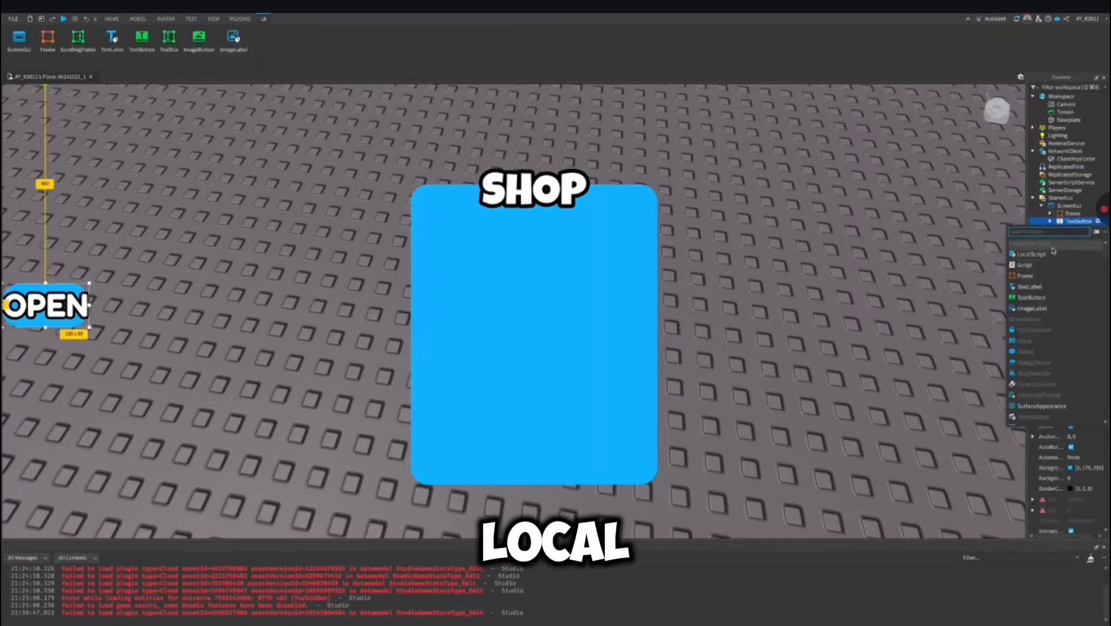
Add a LocalScript to the OPEN button defining mainFrame and openButton.
left_click(1053, 252)
type("local gui = script")
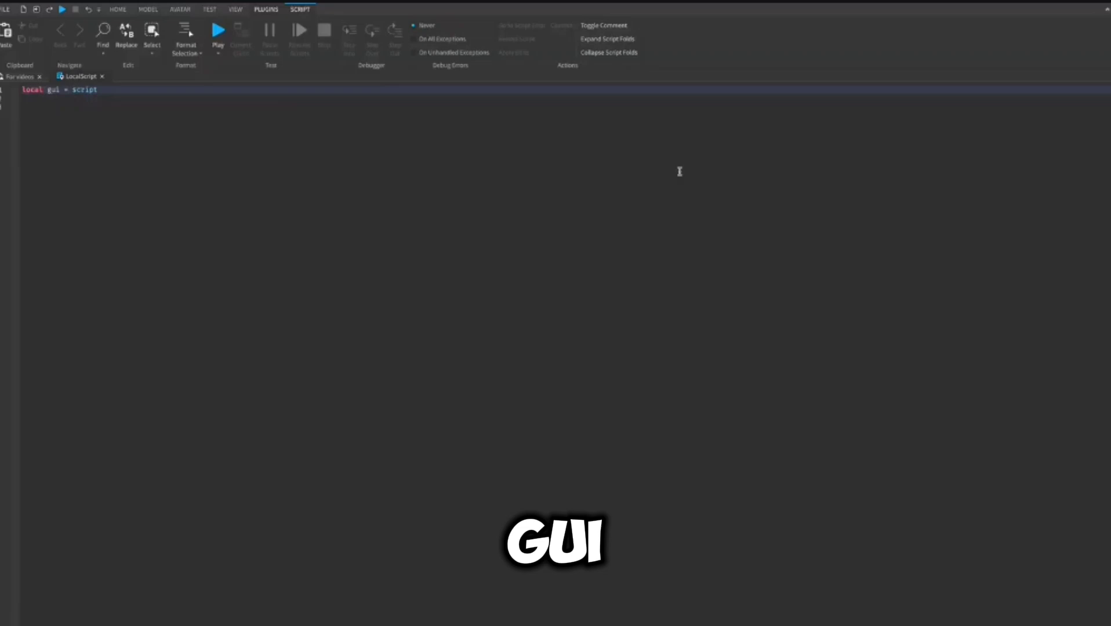
type(".ParentFra")
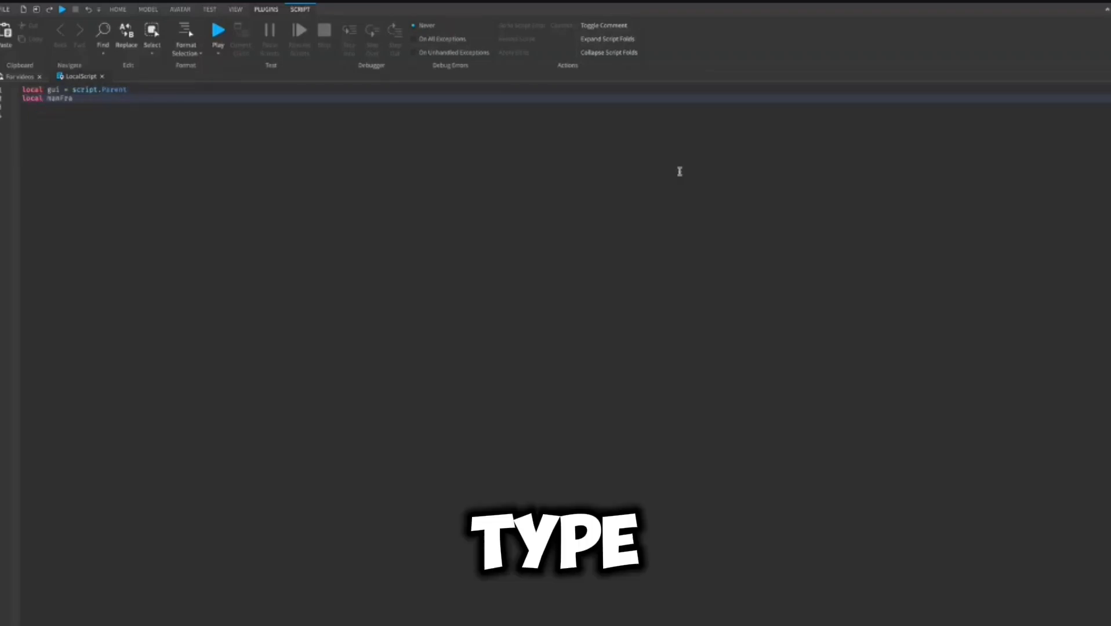
type("me = gui.WaitForChild(")
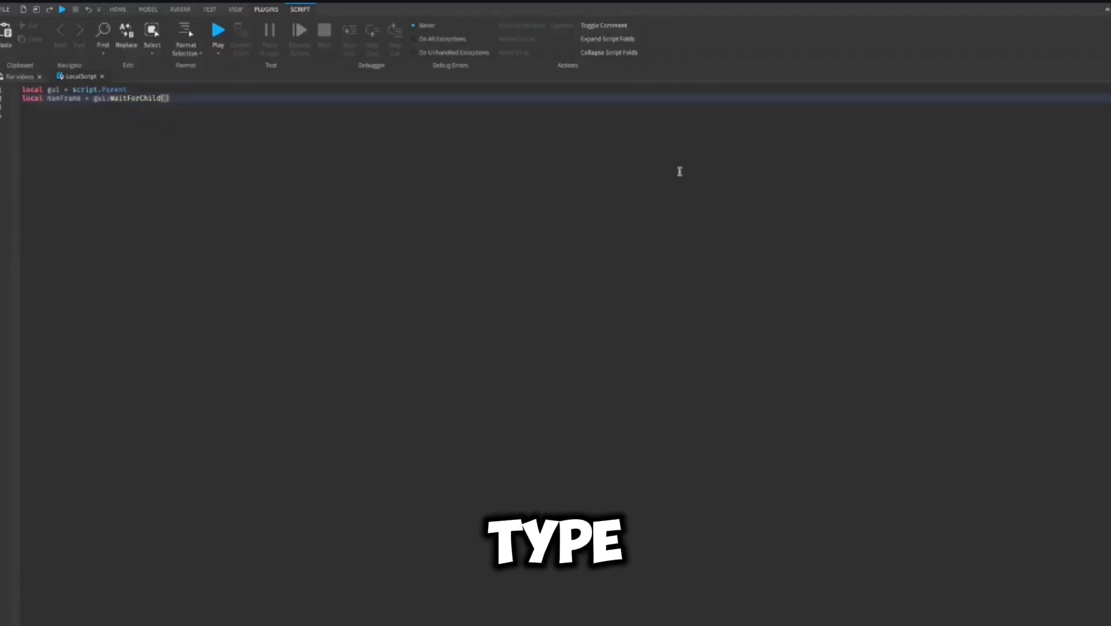
type("\"Fr")
key("Tab")
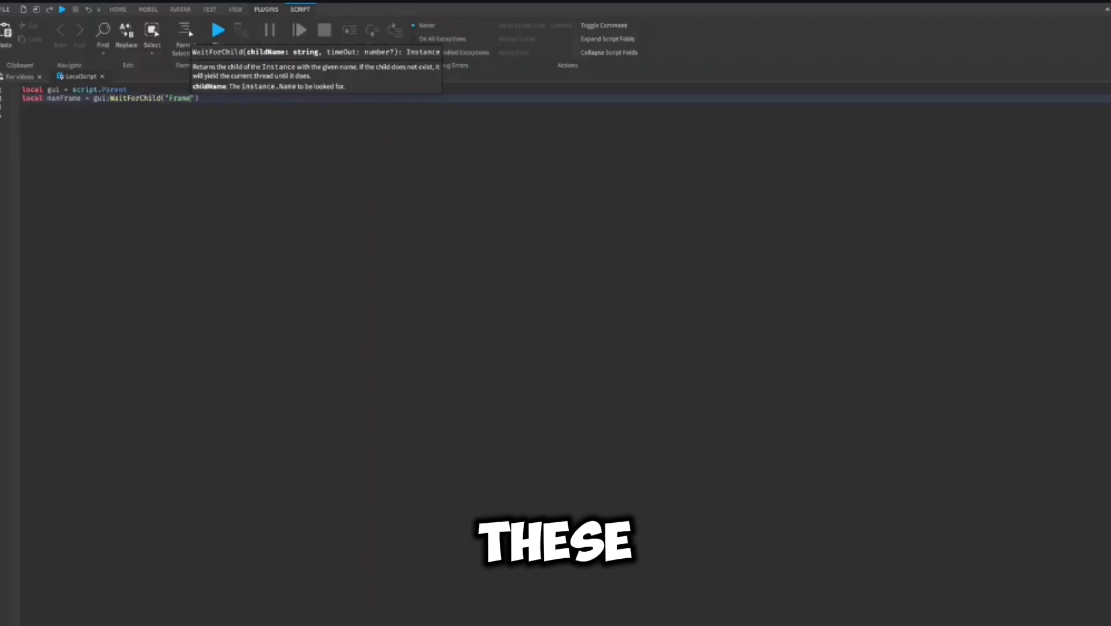
left_click(307, 103)
key("Return")
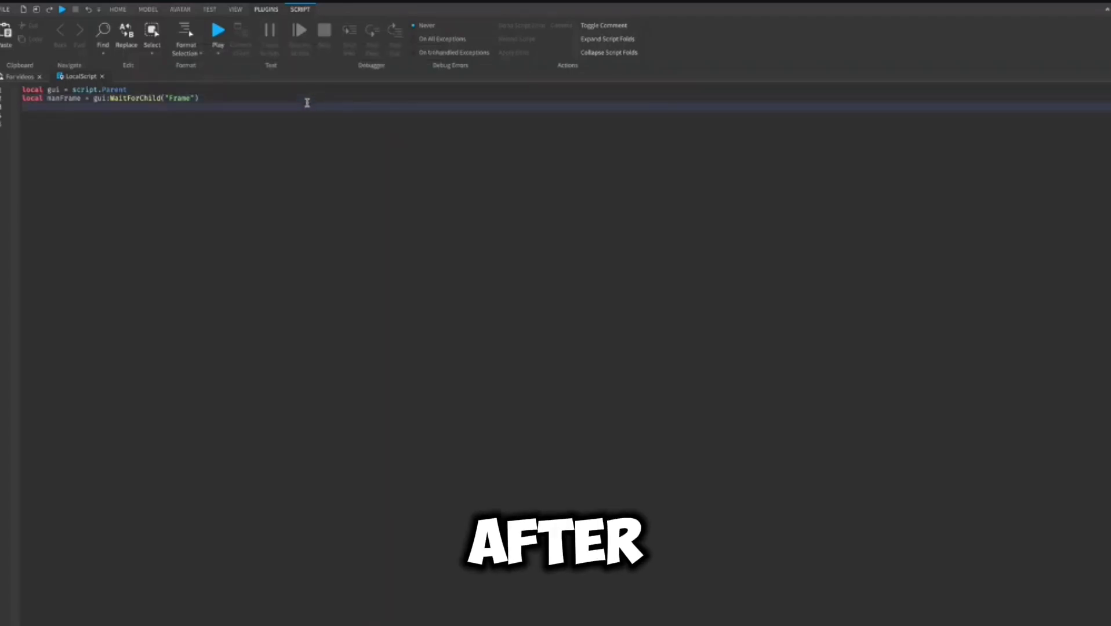
type("local openButon = g")
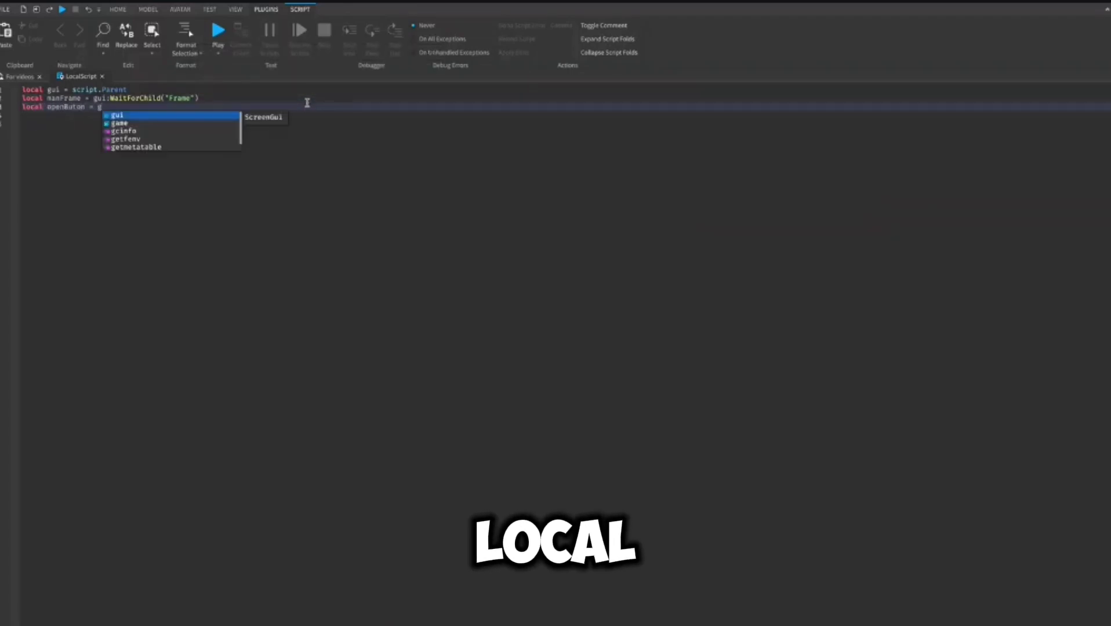
type("ui:WaitForChild(\"T")
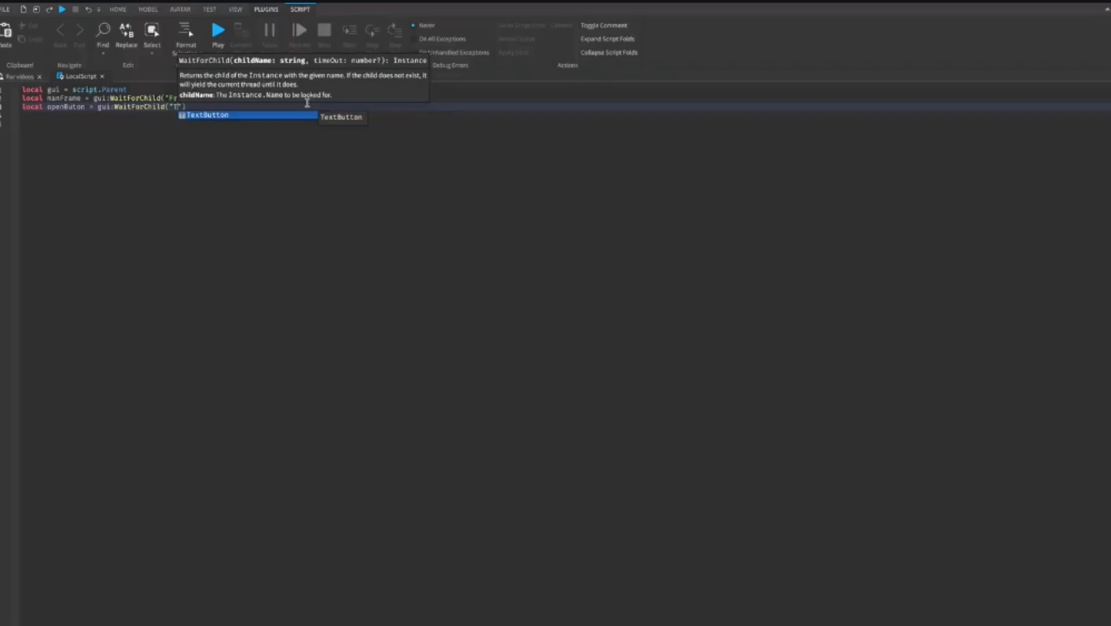
key("Tab")
key("Return")
type("loc")
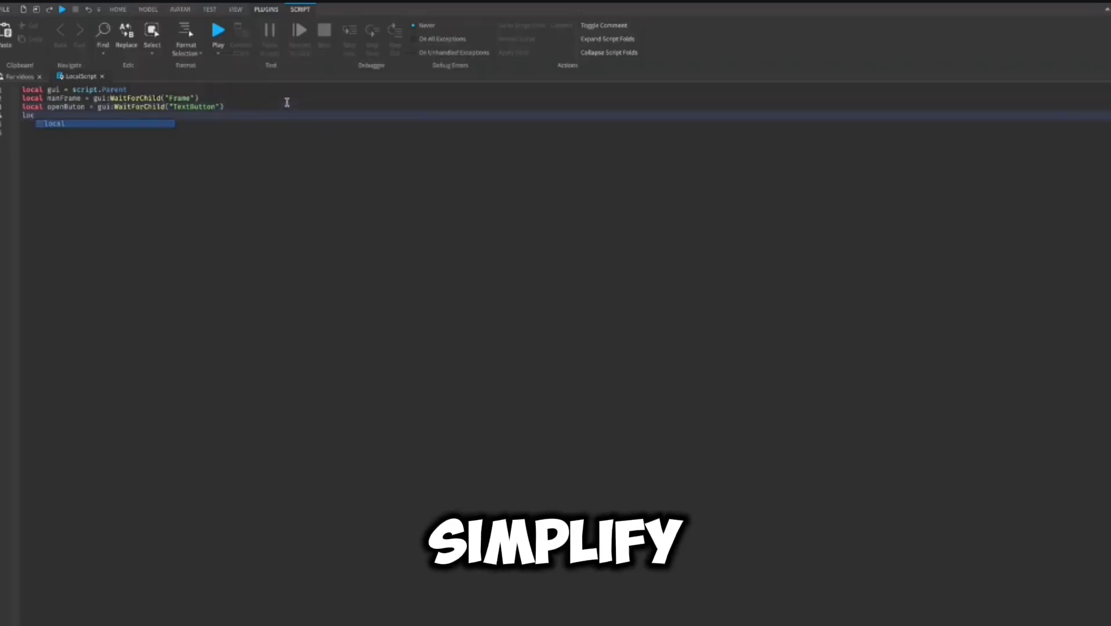
type("al closeButton")
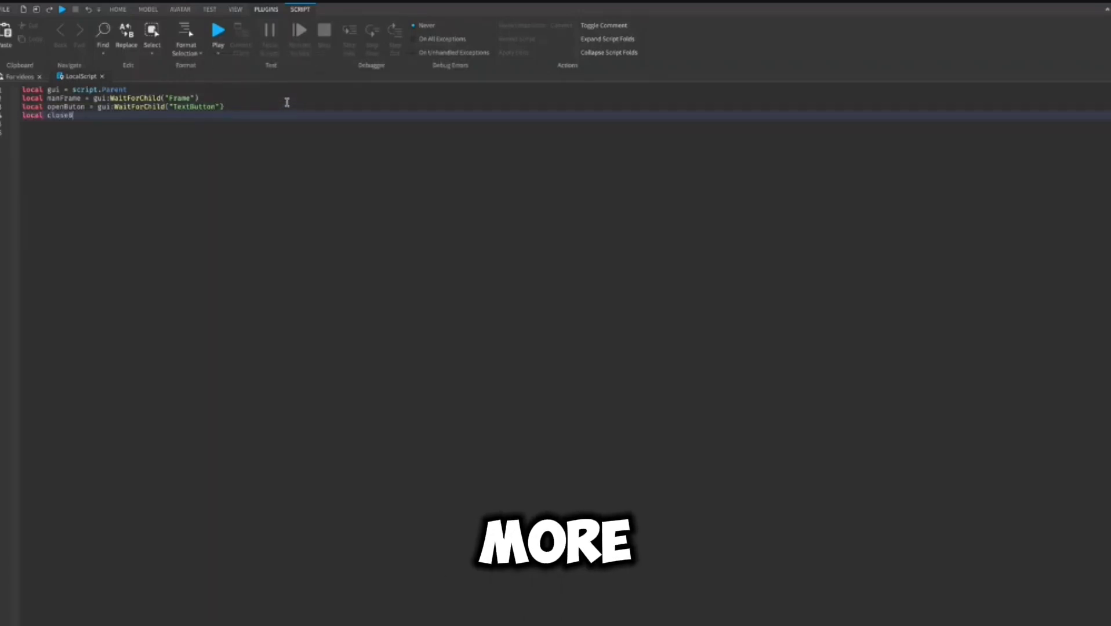
Fix the misspelled openButon and delete the stray W character.
left_click(76, 107)
type("tton")
key("Down")
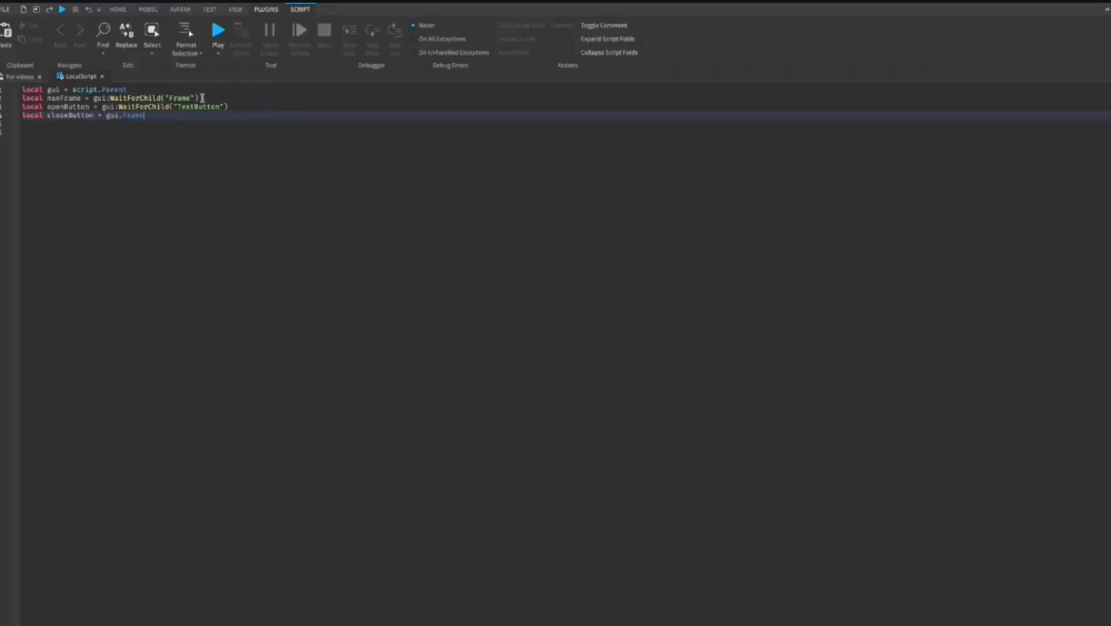
type(":")
key("BackSpace")
double_click(80, 98)
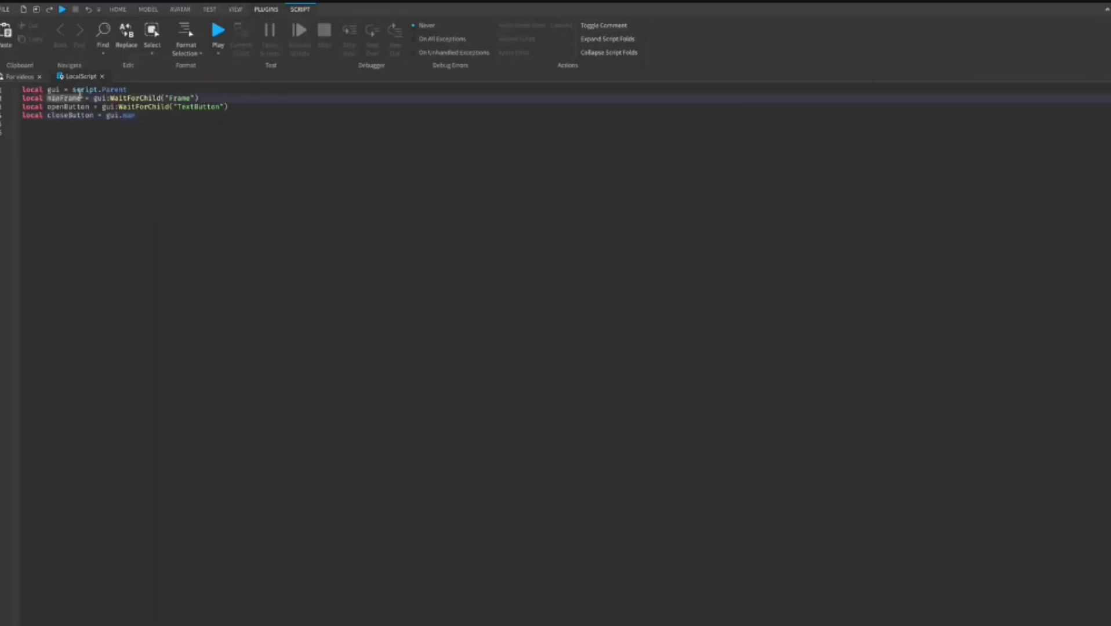
type("i")
left_click(136, 116)
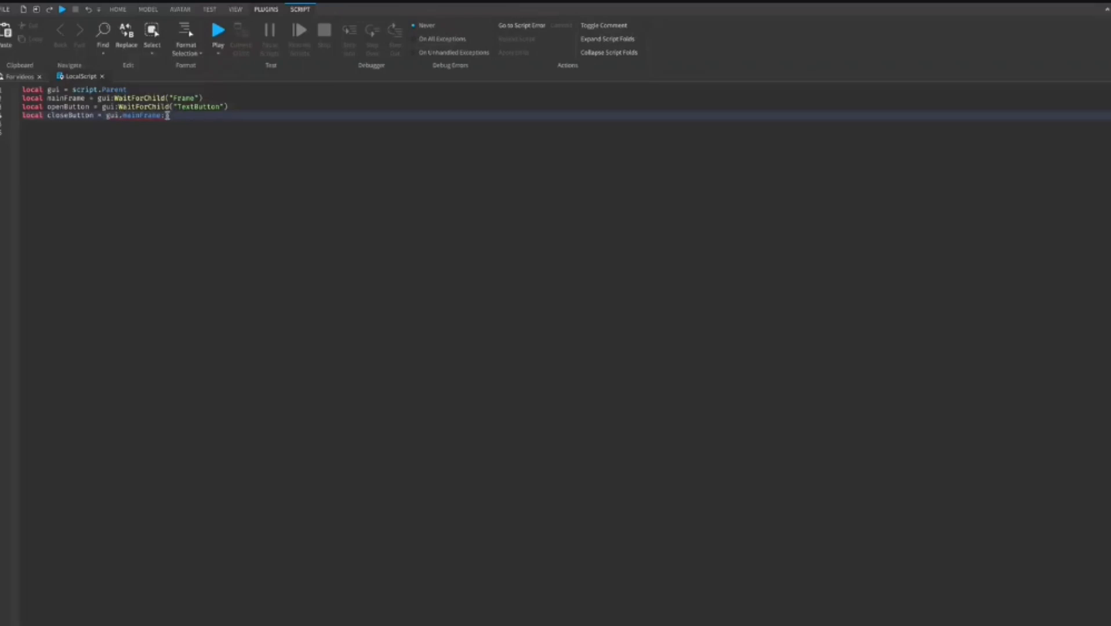
Define closeButton as mainFrame:WaitForChild("TextButton") without the gui. prefix.
left_click_drag(122, 107, 106, 114)
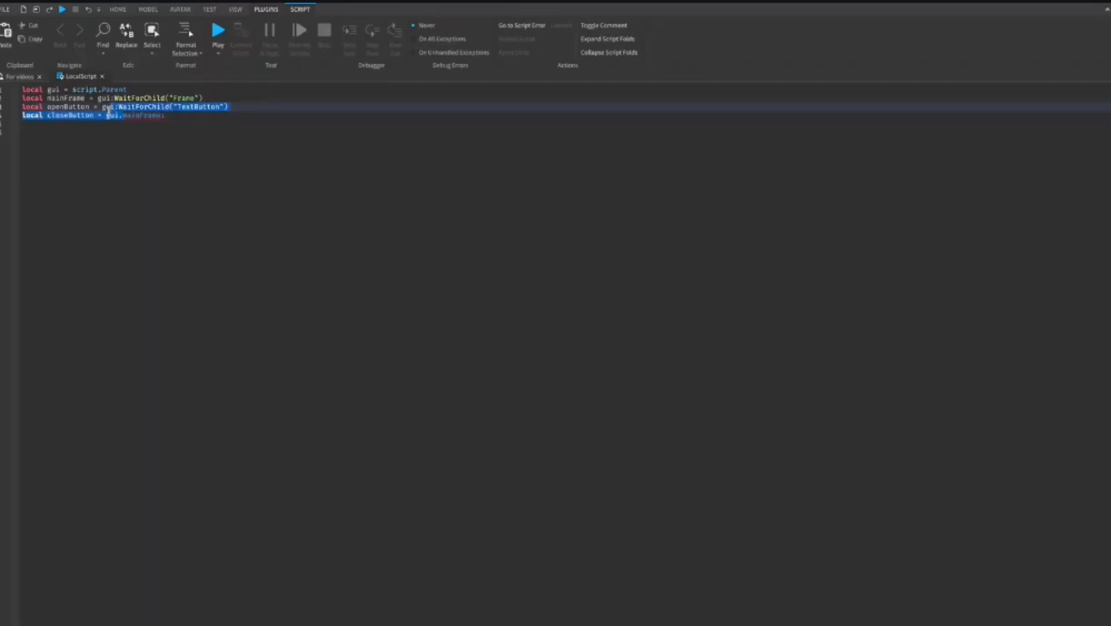
key("BackSpace")
type("Wai")
key("Tab")
type("(")
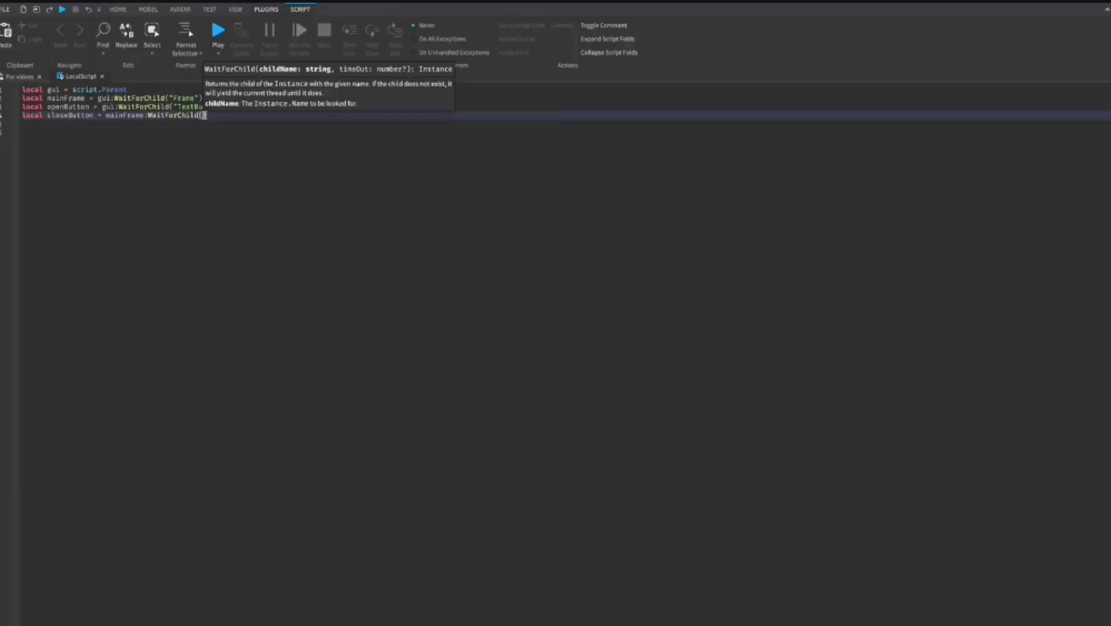
type("\"Te")
key("Tab")
key("Return")
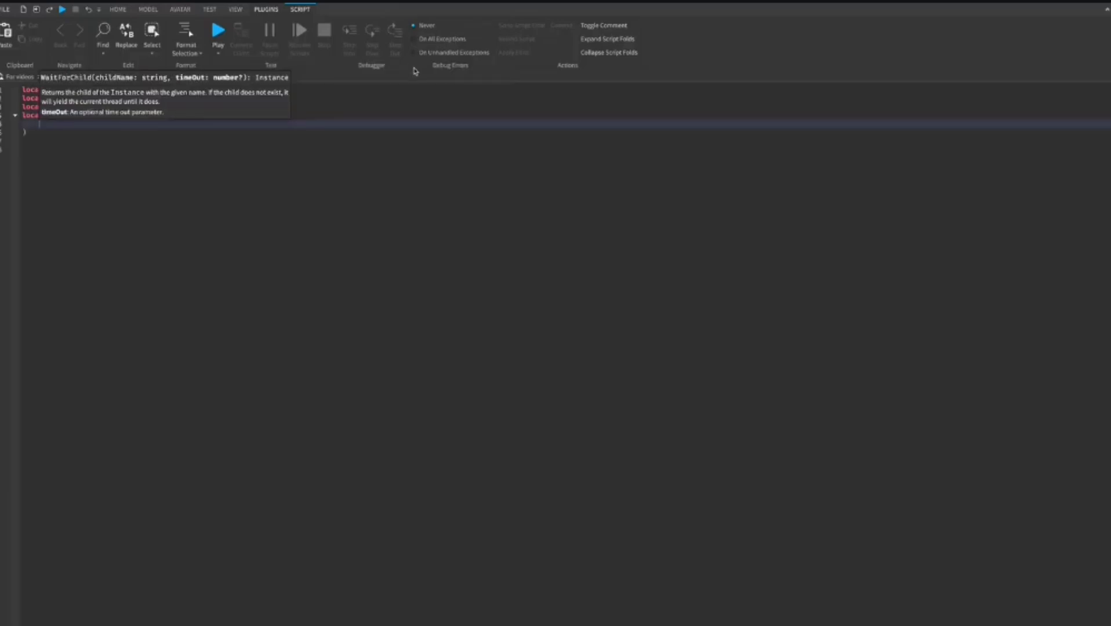
type("l")
key("Up")
key("Down")
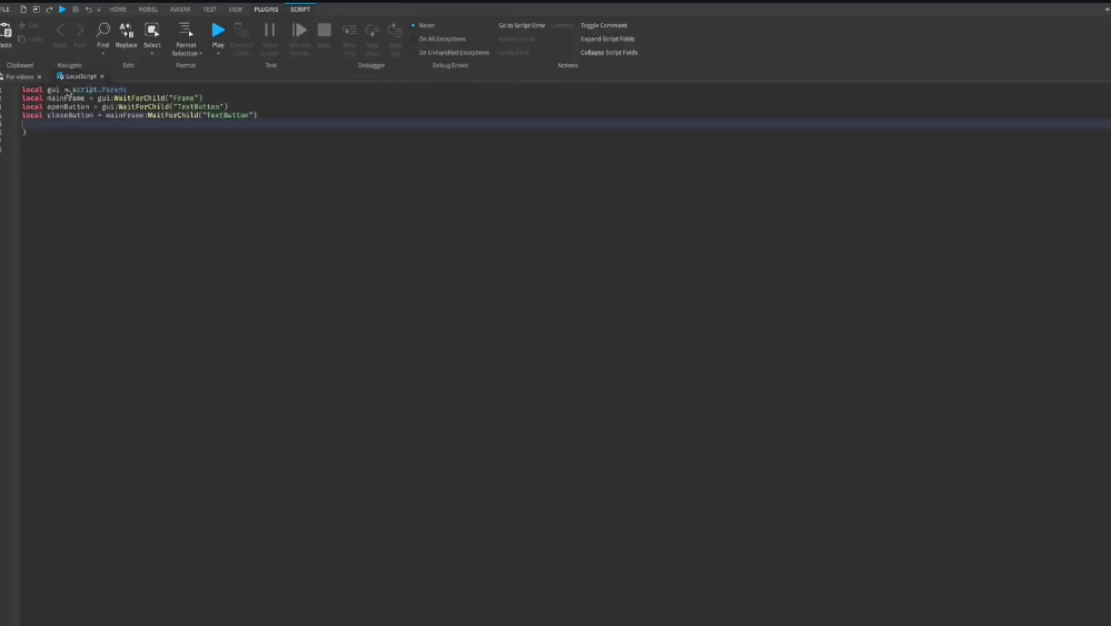
key("Left")
key("BackSpace")
Add local TweenService = game:GetService("TweenService").
key("Return")
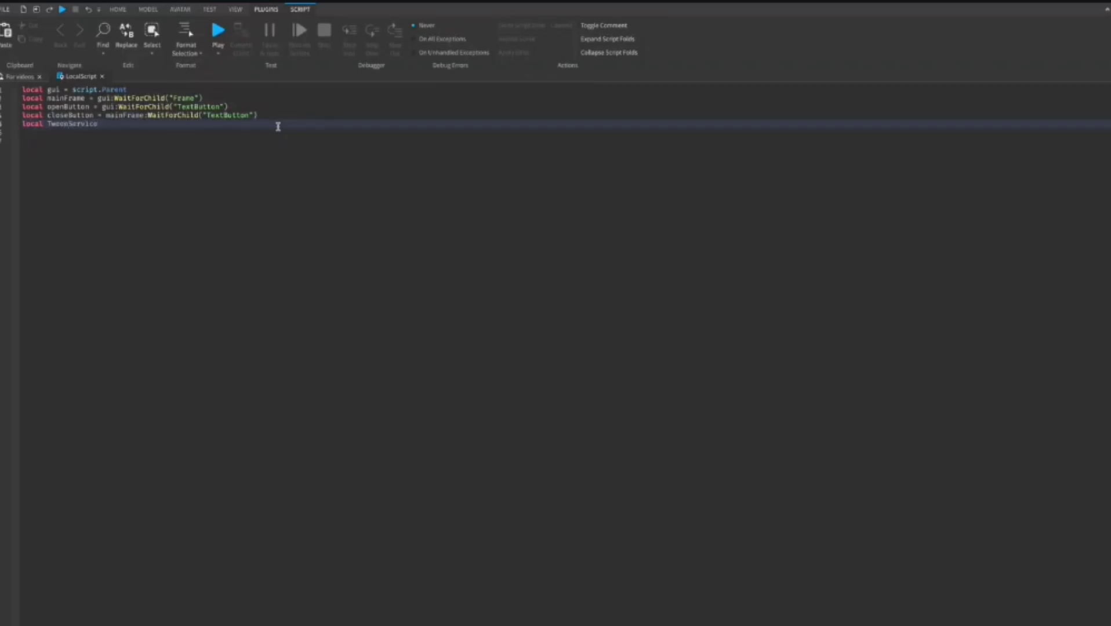
type(" = game:Get")
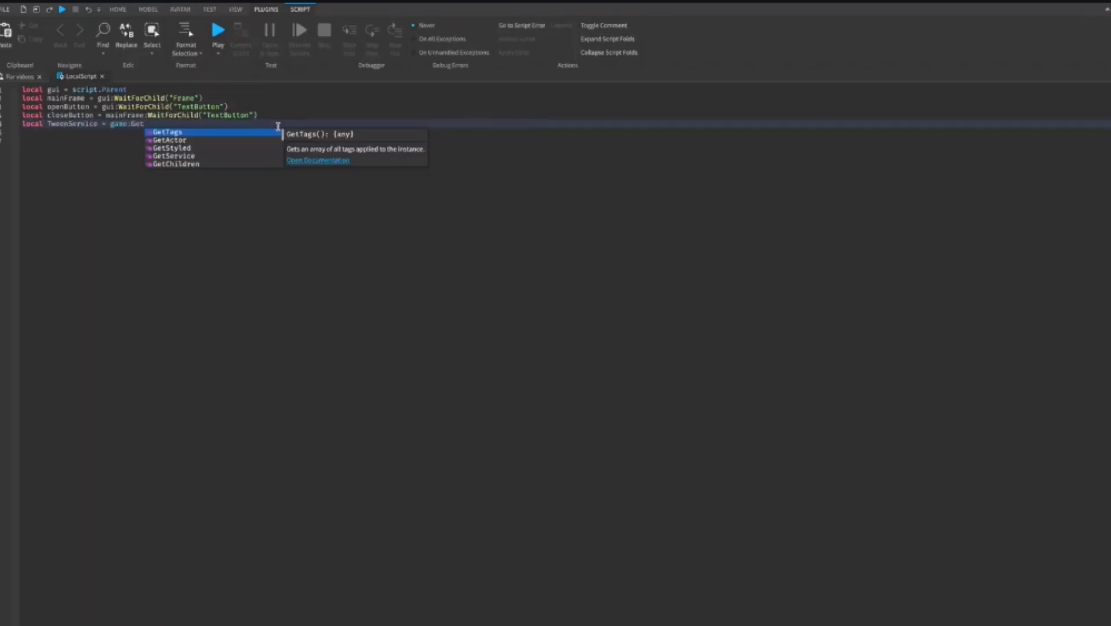
type("Service(\"Twe")
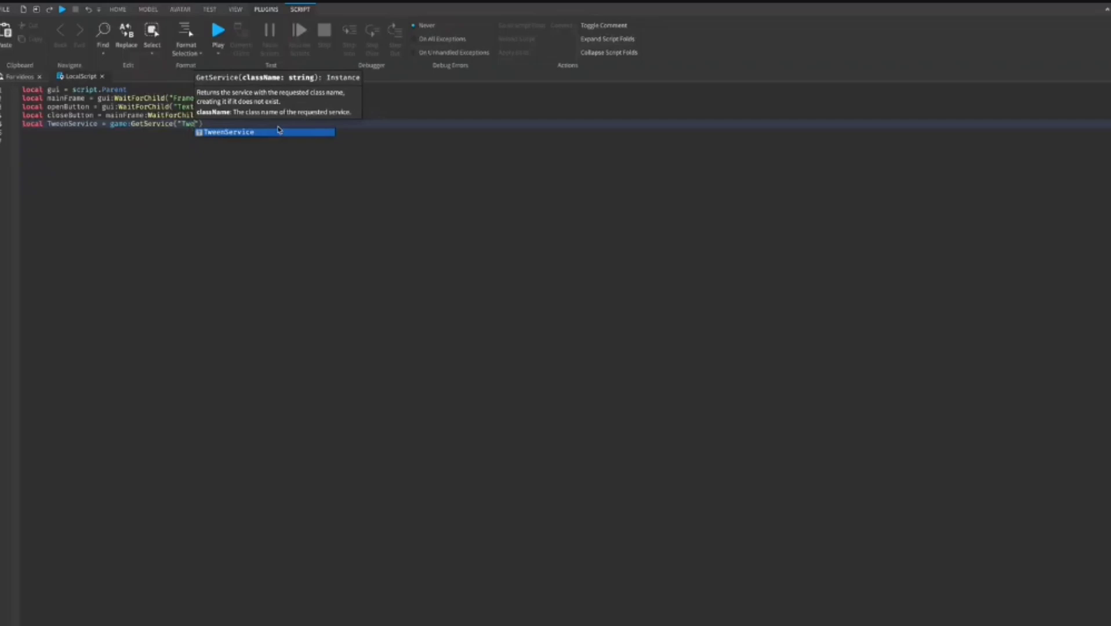
key("Tab")
key("Return")
key("Return")
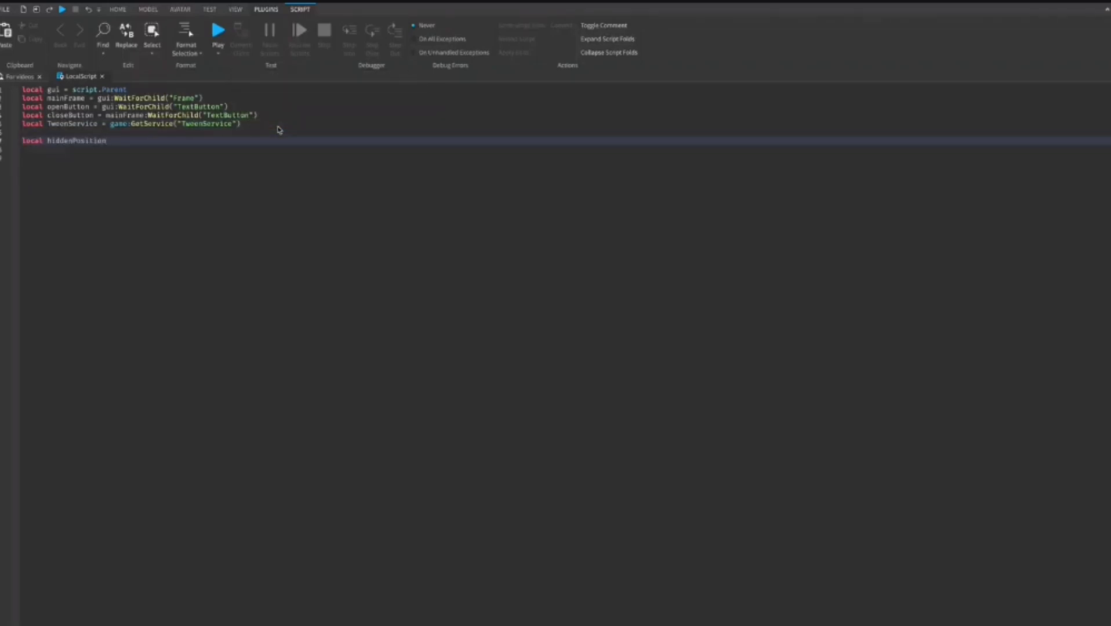
type(" = UD")
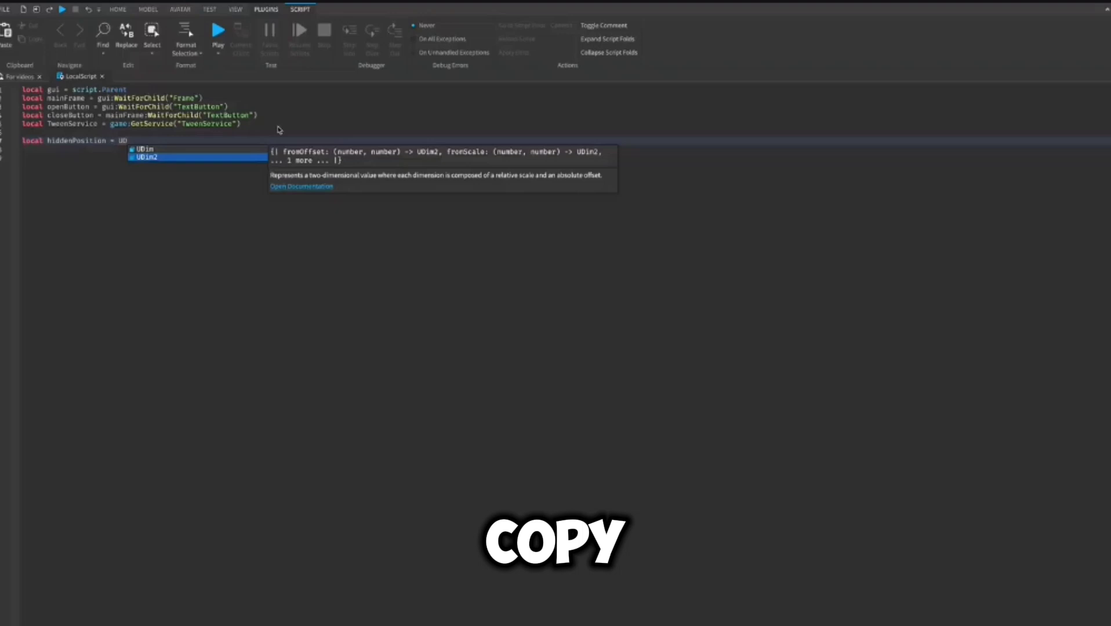
type("im2.n")
Start hiddenPosition = UDim2.new( and drag the SHOP frame nearly off-screen right.
key("Tab")
type("(")
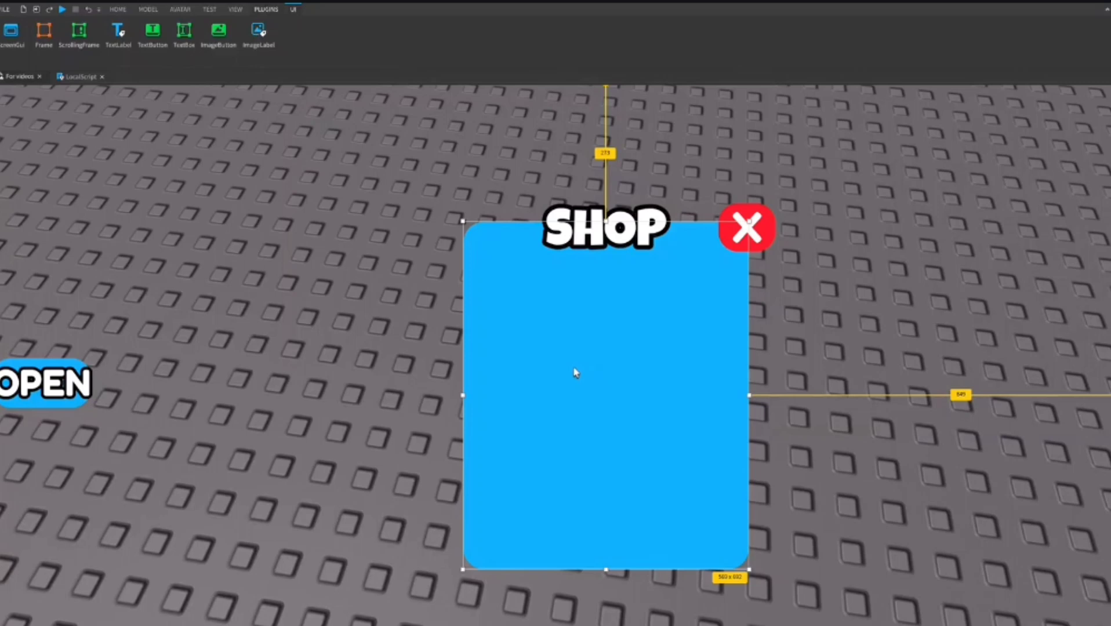
left_click_drag(546, 371, 1110, 378)
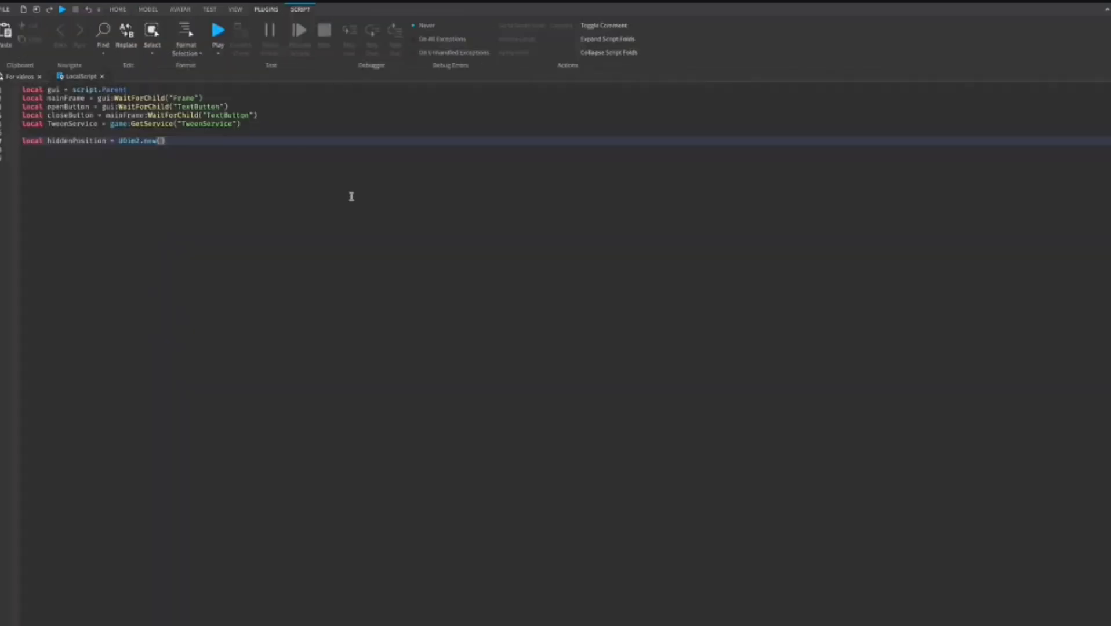
Remove the stray curly brackets inside the hiddenPosition UDim2.new call.
left_click(206, 140)
key("BackSpace")
key("BackSpace")
left_click(244, 140)
key("BackSpace")
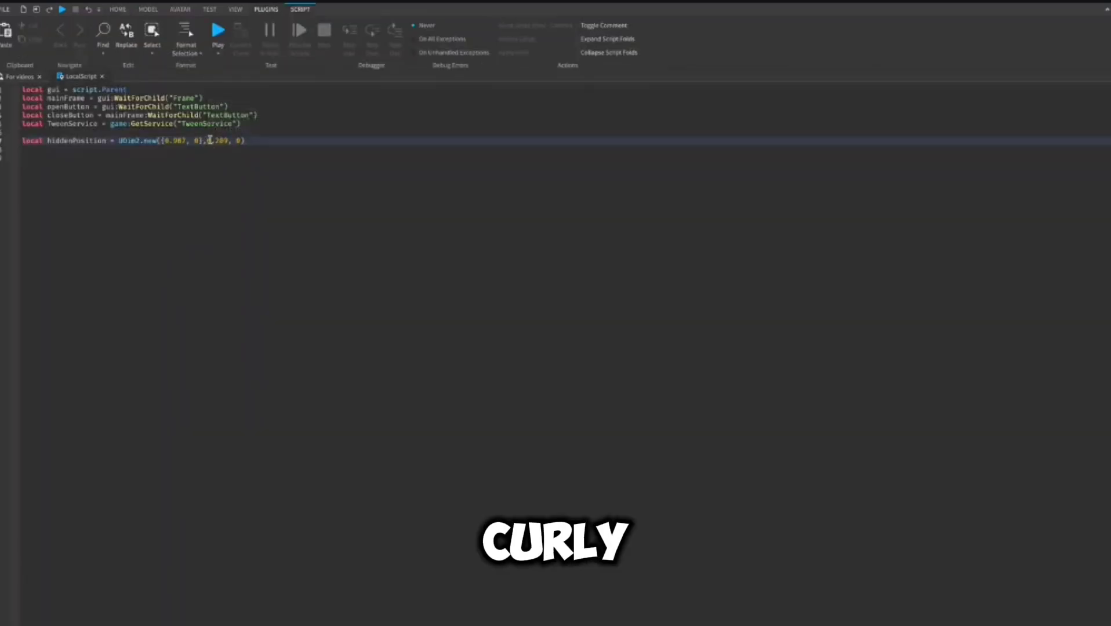
Nudge the frame right and define visiblePosition as UDim2 scale 0.393, 0.221.
left_click(251, 141)
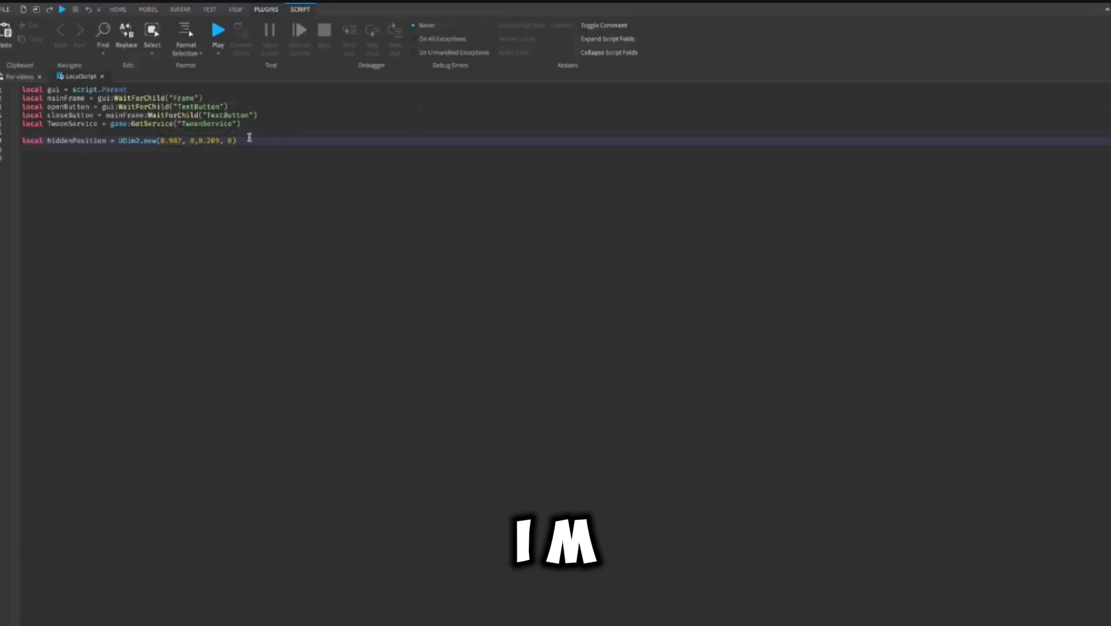
key("Return")
type("local visiblePosi")
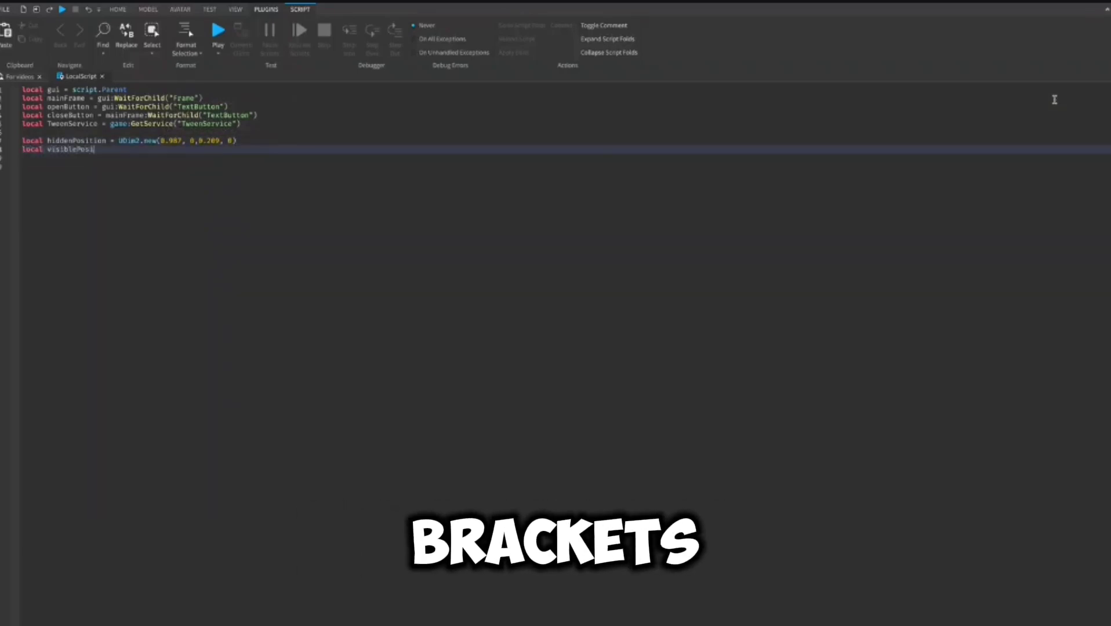
type("tion = UDim2.new")
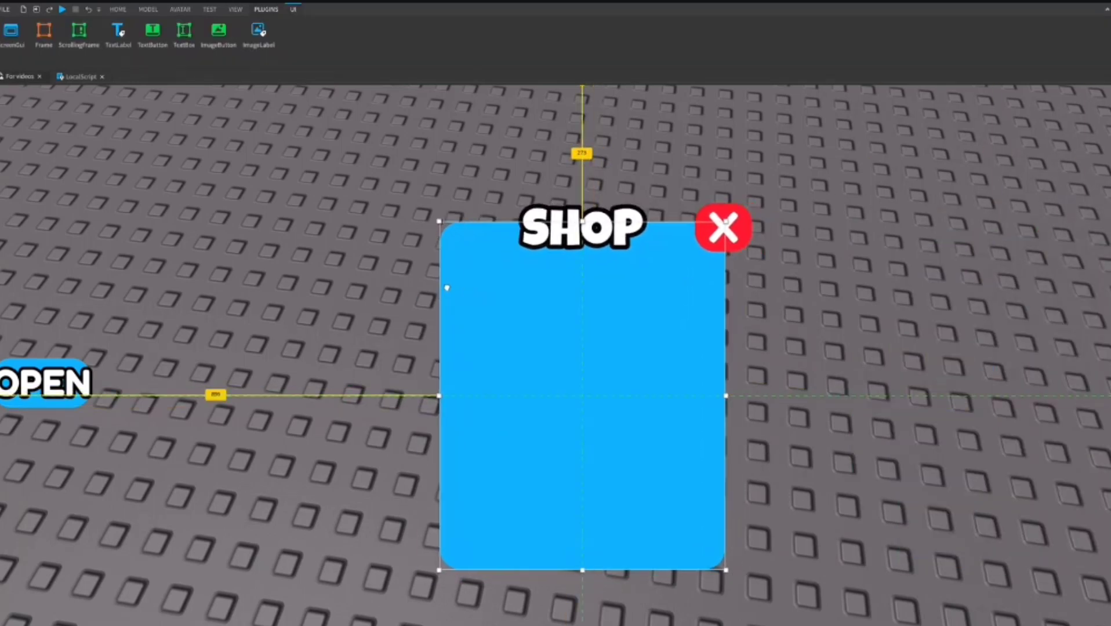
left_click_drag(446, 288, 478, 289)
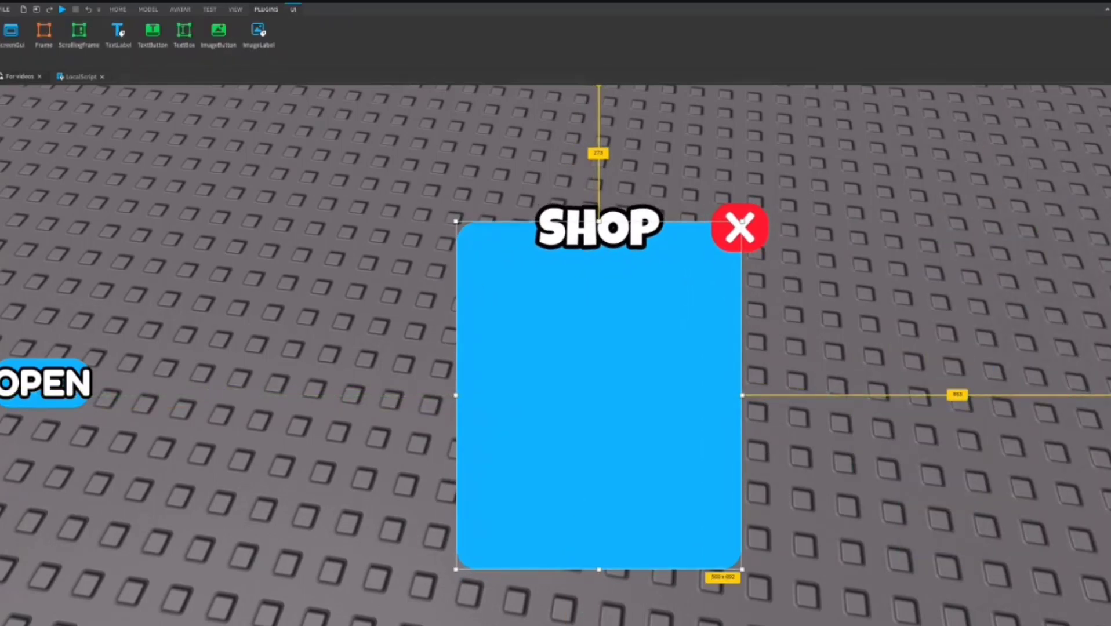
type("0.221, 0")
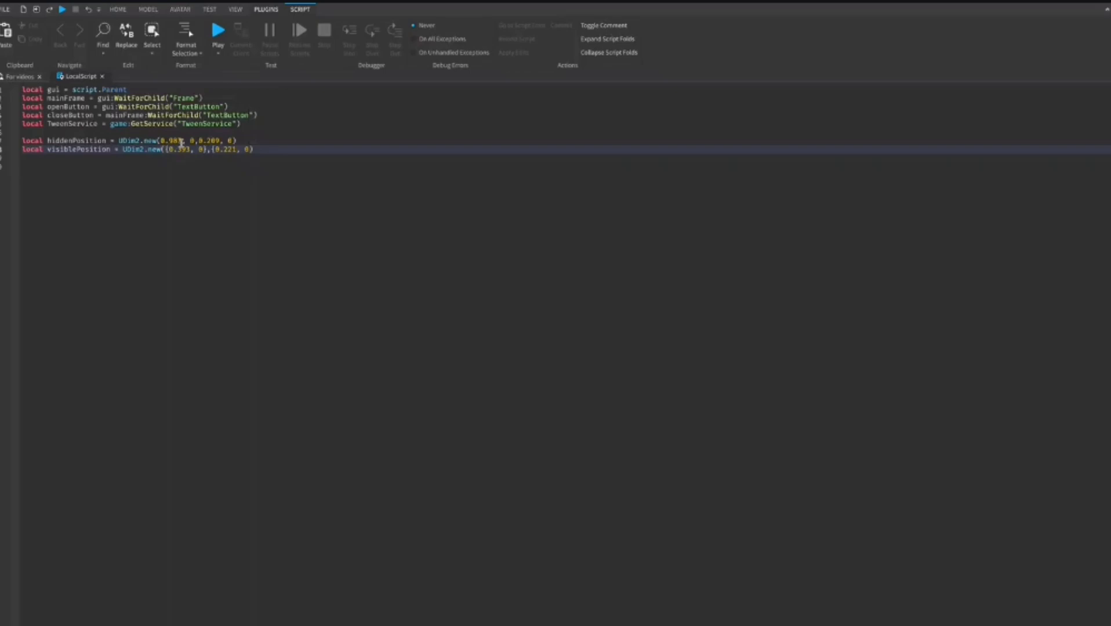
key("Return")
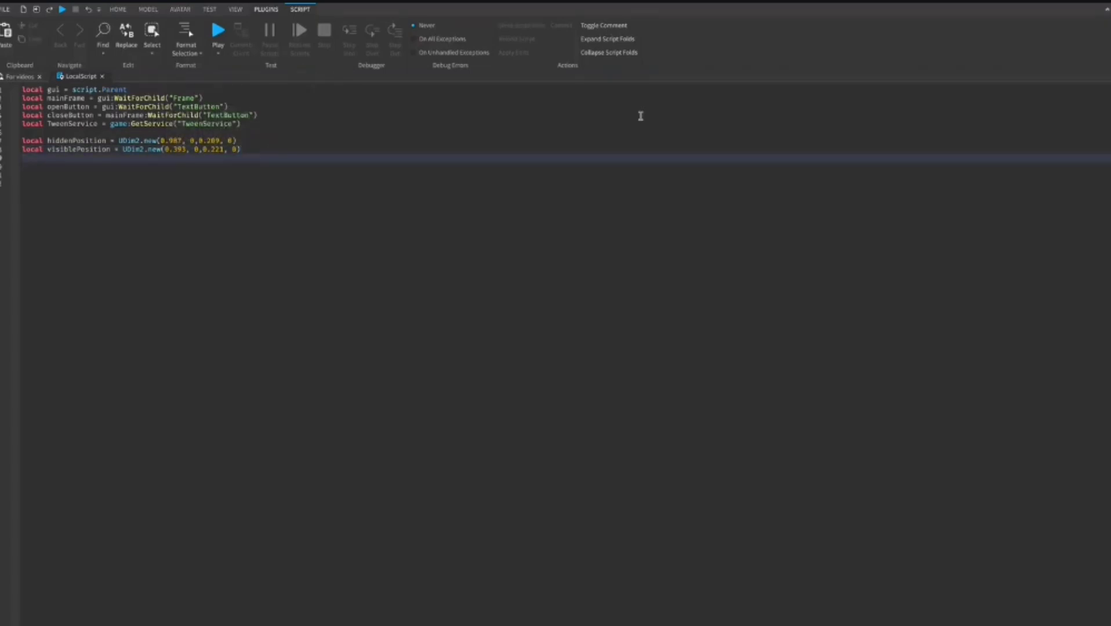
Set mainFrame.Position = hiddenPosition and mainFrame.Visible = false.
key("Return")
key("Return")
type("main")
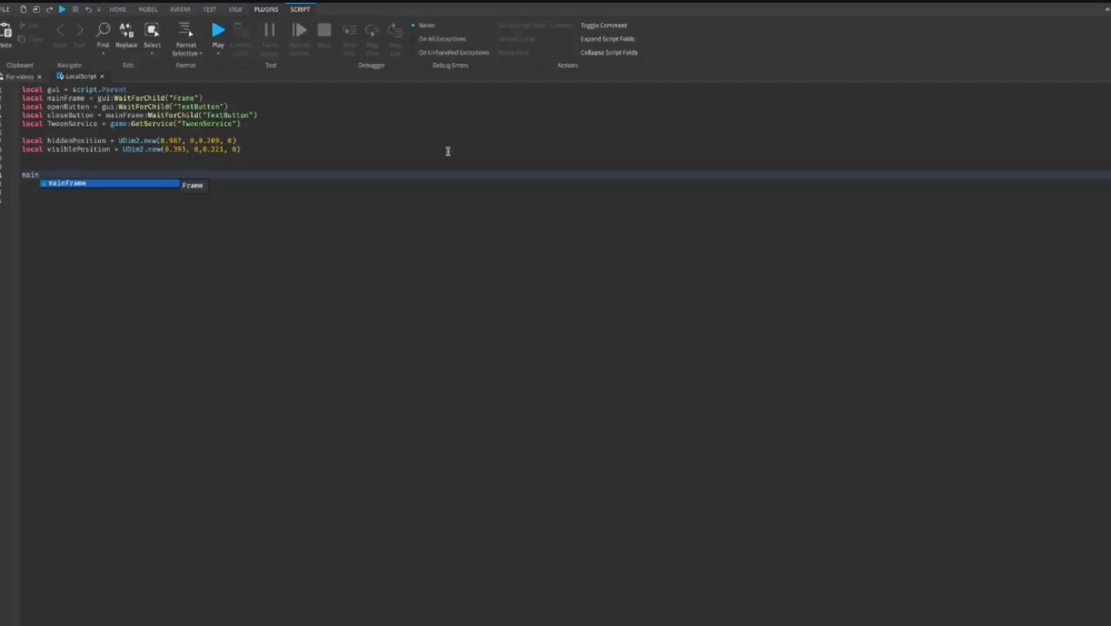
type("Frame.Position hiddenPositio")
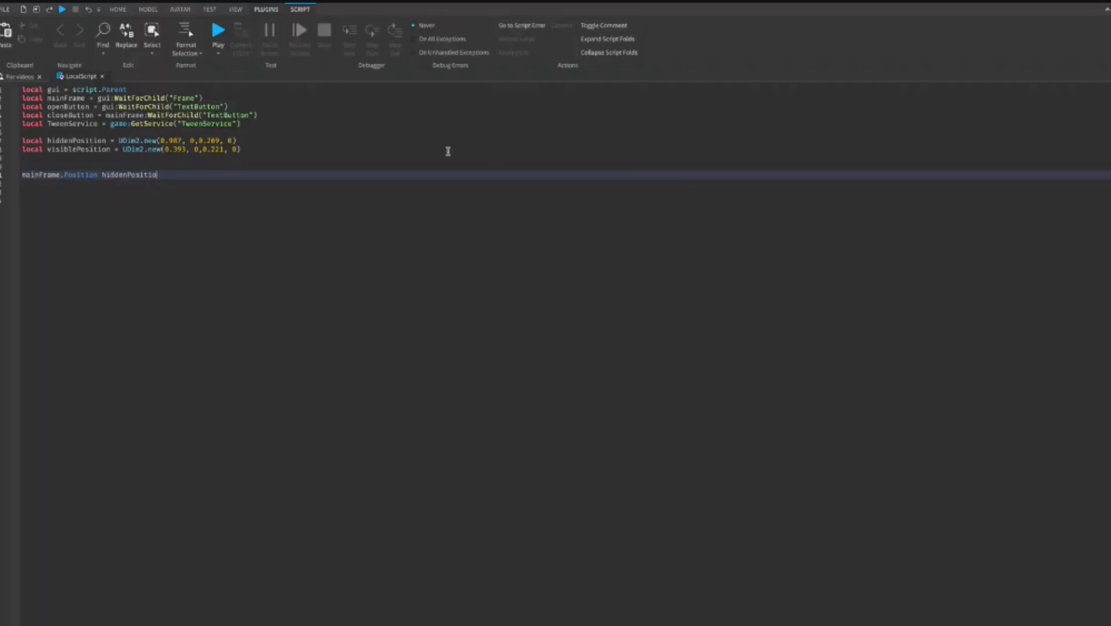
key("Tab")
key("Return")
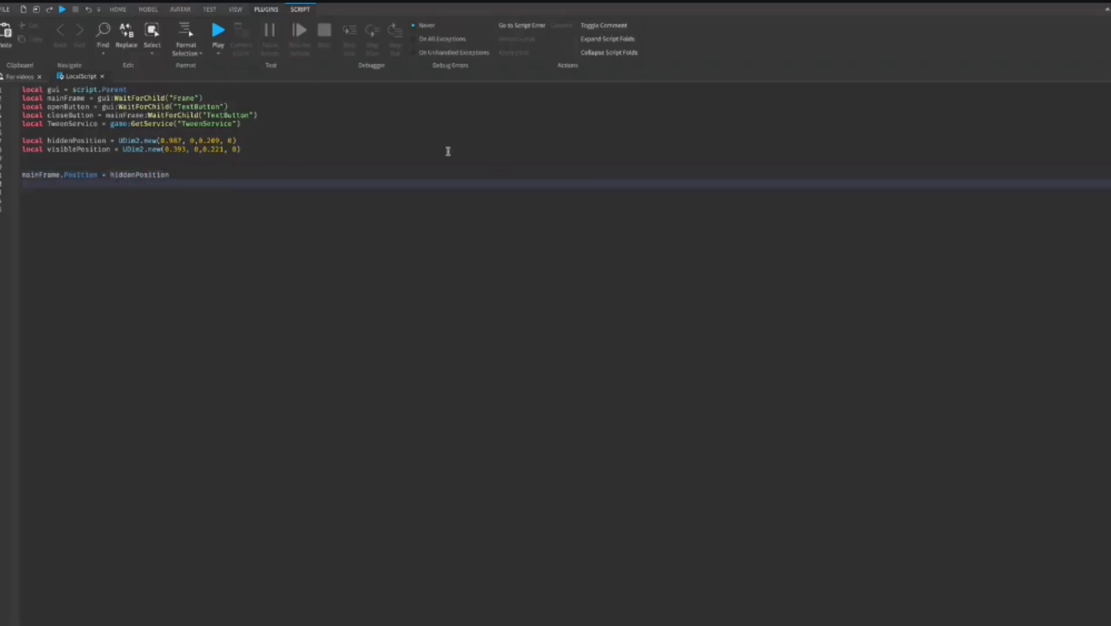
key("Tab")
type(".Vis")
key("Tab")
type("=")
key("Return")
key("Return")
type("local tween")
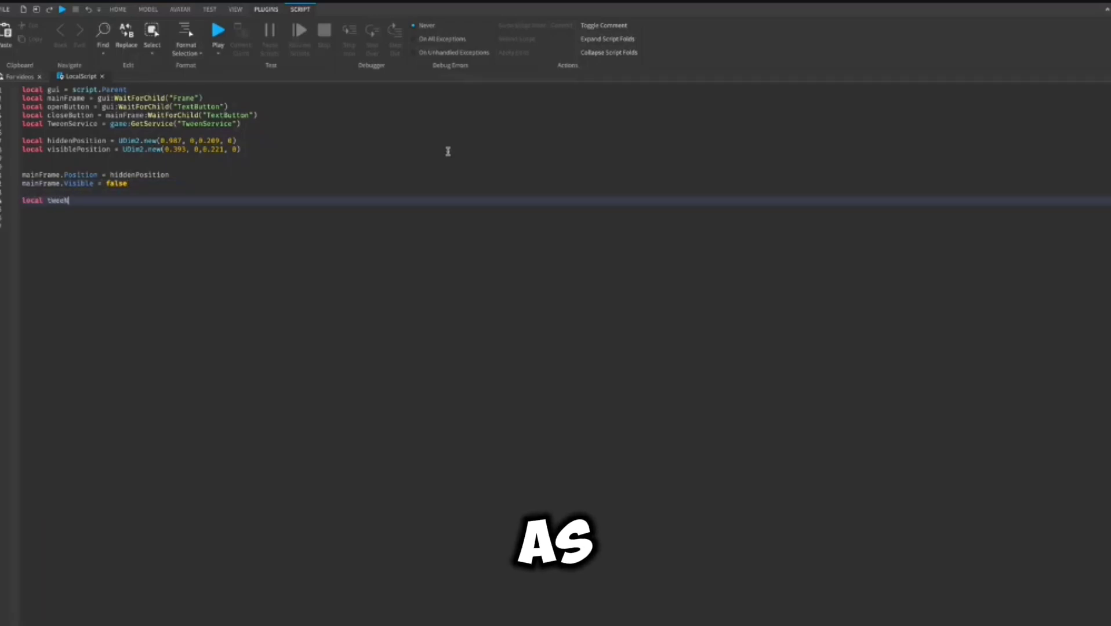
type("Info.new(0")
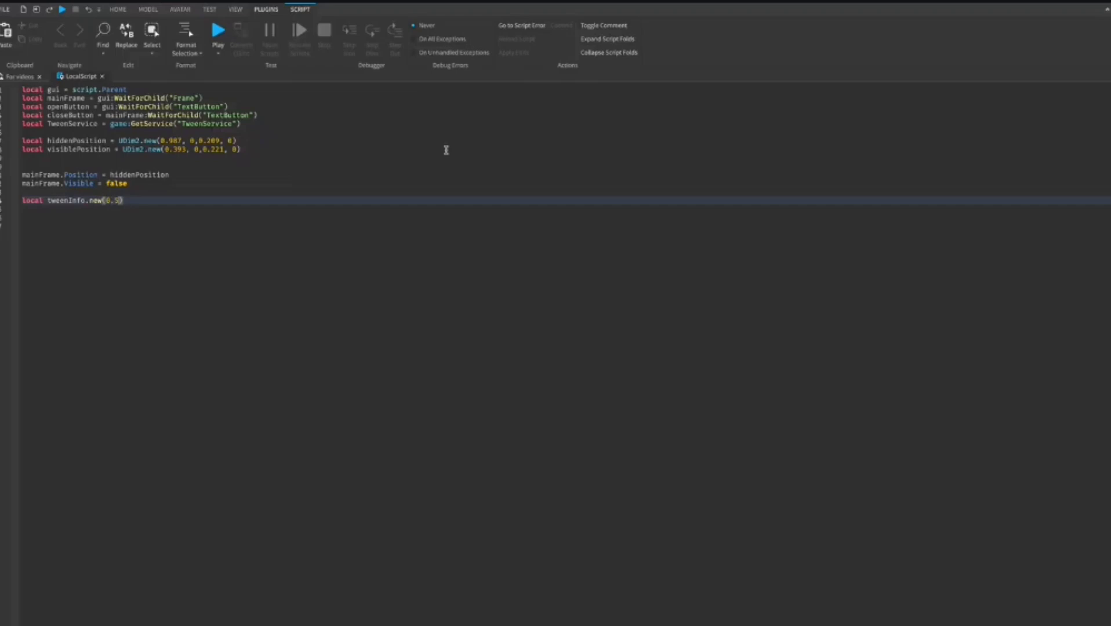
type(".5, Enum.Ea")
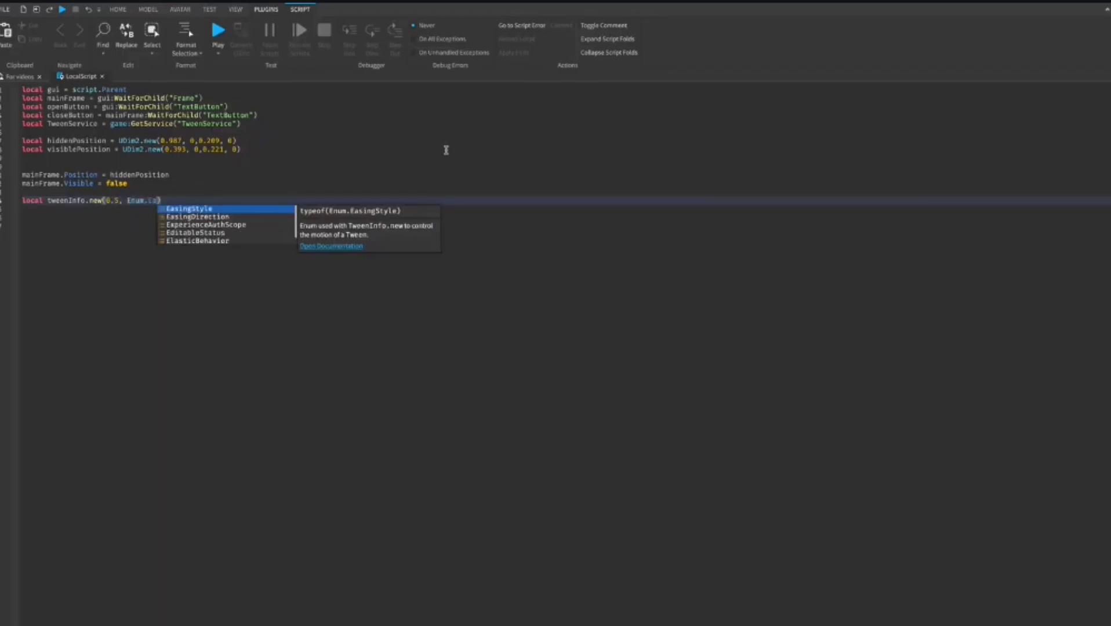
type("s")
Define tweenInfo as TweenInfo.new(0.5, Quad, Out).
key("Tab")
type(".Q")
key("Tab")
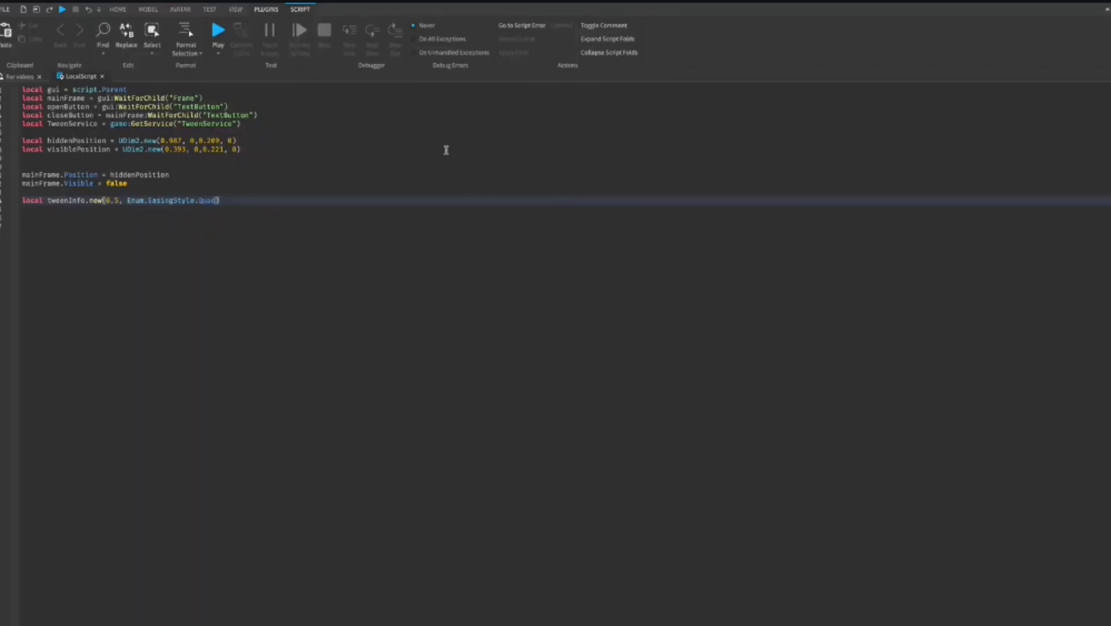
type("Enum")
type(".eas")
key("Tab")
type(".O")
key("Tab")
key("Return")
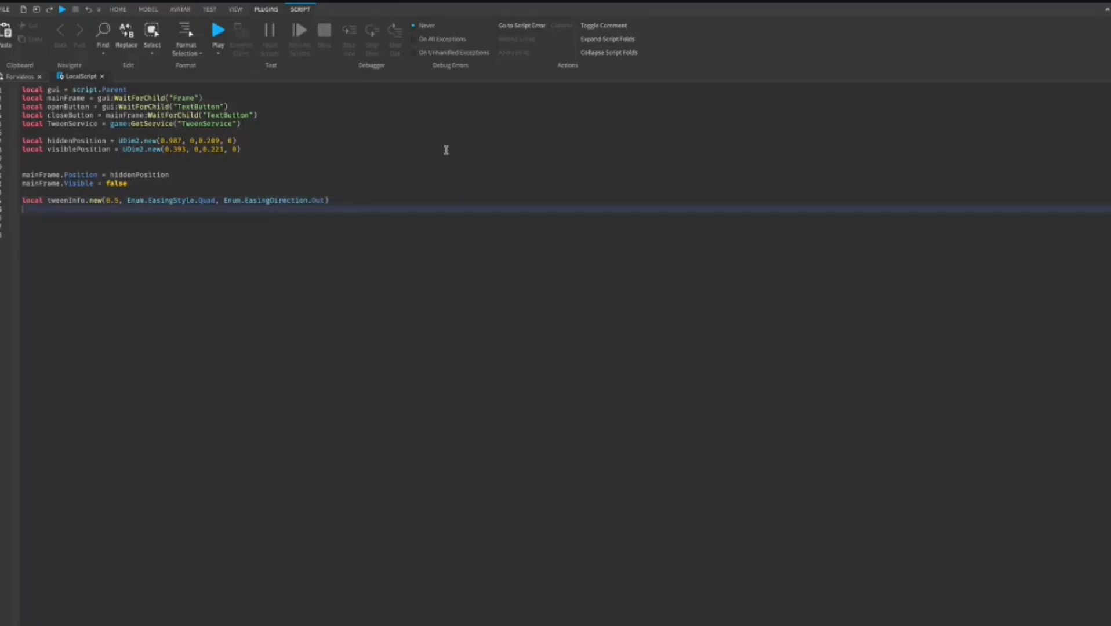
Start the openGui function and make the frame visible inside it.
key("Return")
type("local function openGui(")
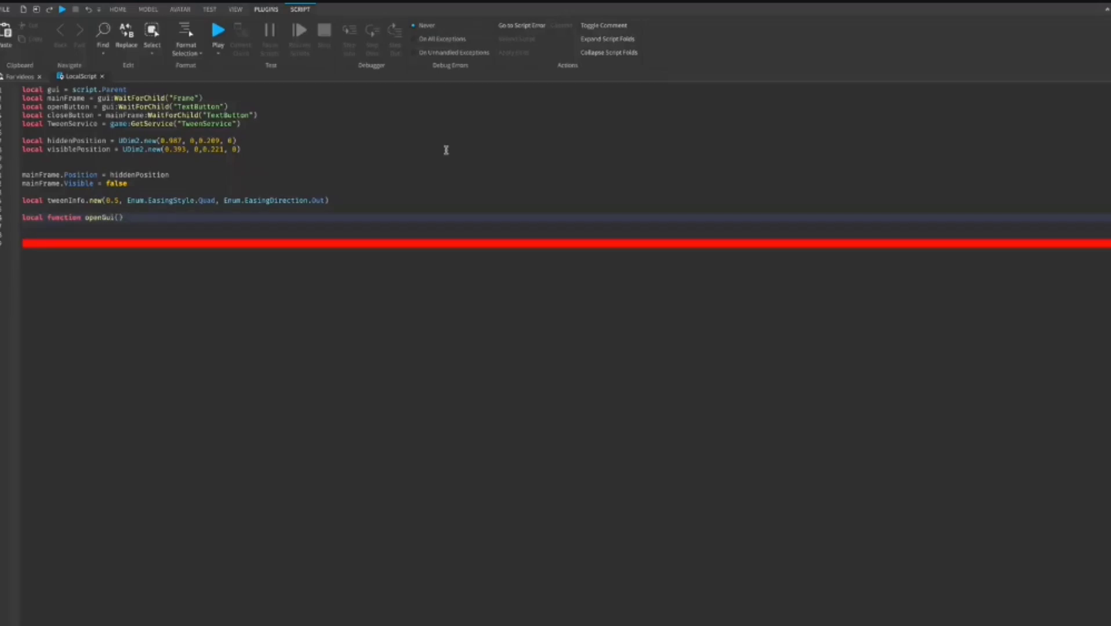
key("Return")
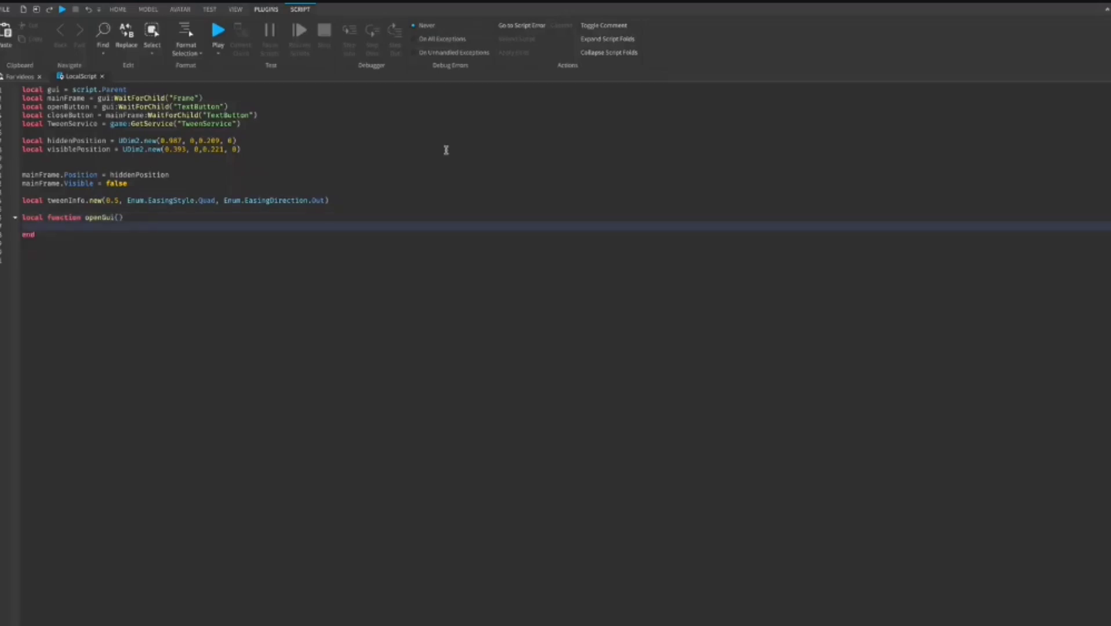
type("mainFrame.Visible")
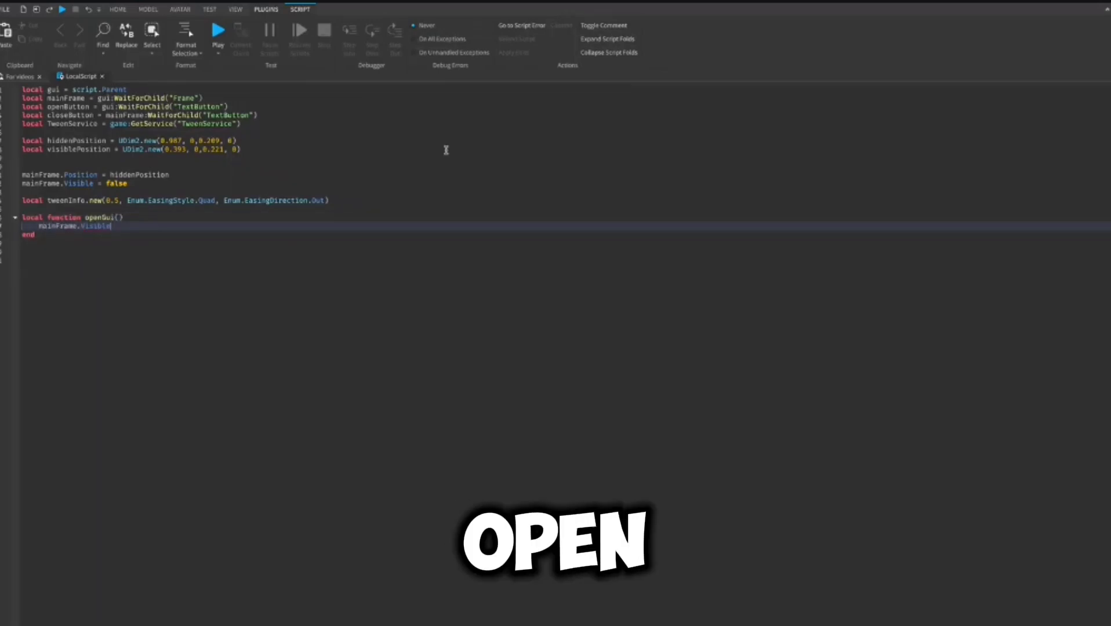
type(" = true")
key("Return")
type("local twee")
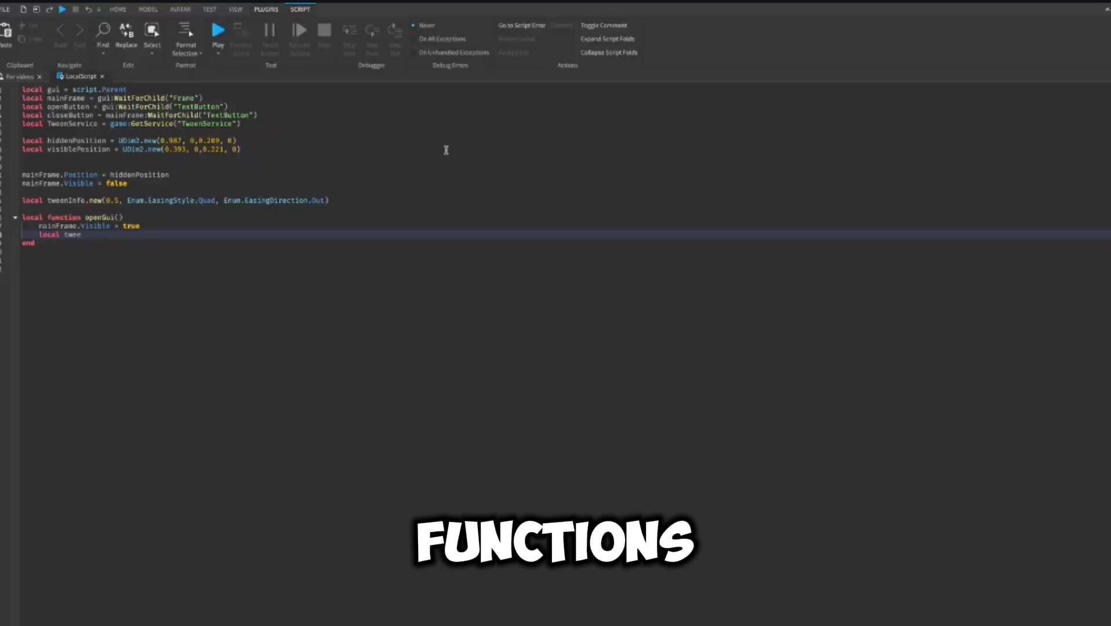
type("n = t")
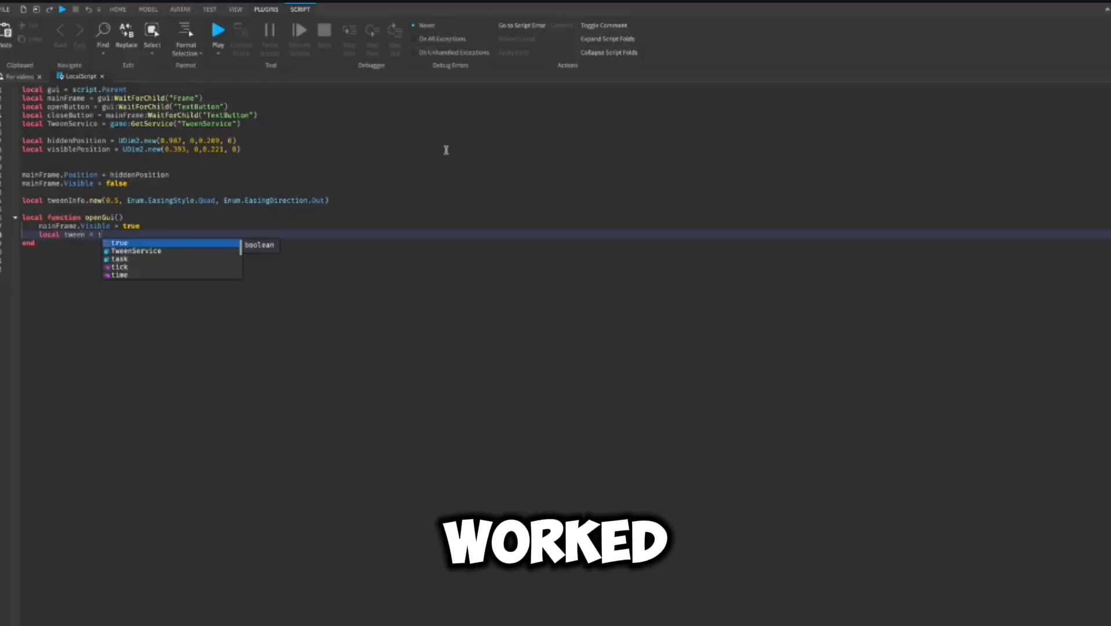
type("ween")
Create a tween of mainFrame to visiblePosition with tweenInfo and play it.
key("Tab")
type(".")
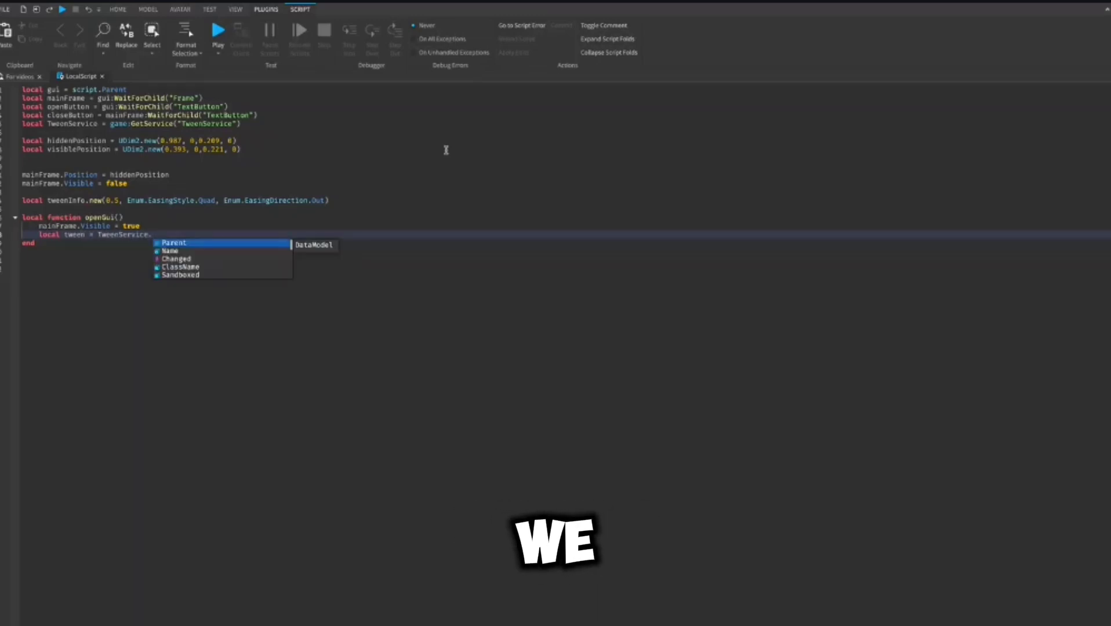
key("BackSpace")
type(":Cr")
key("Tab")
type("(")
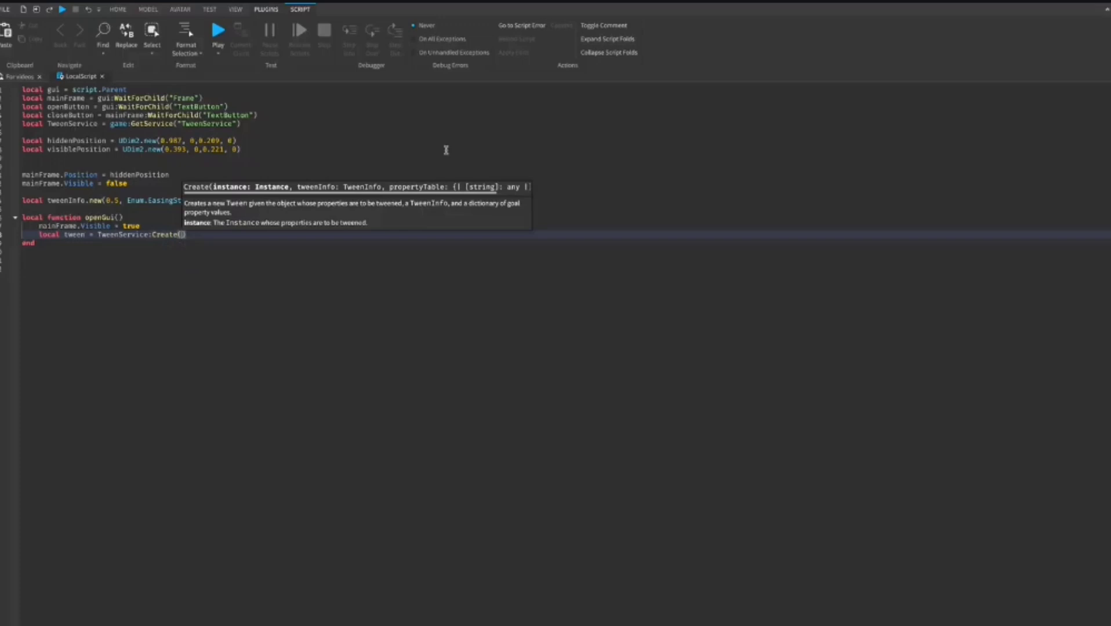
type("mainFrame, twee")
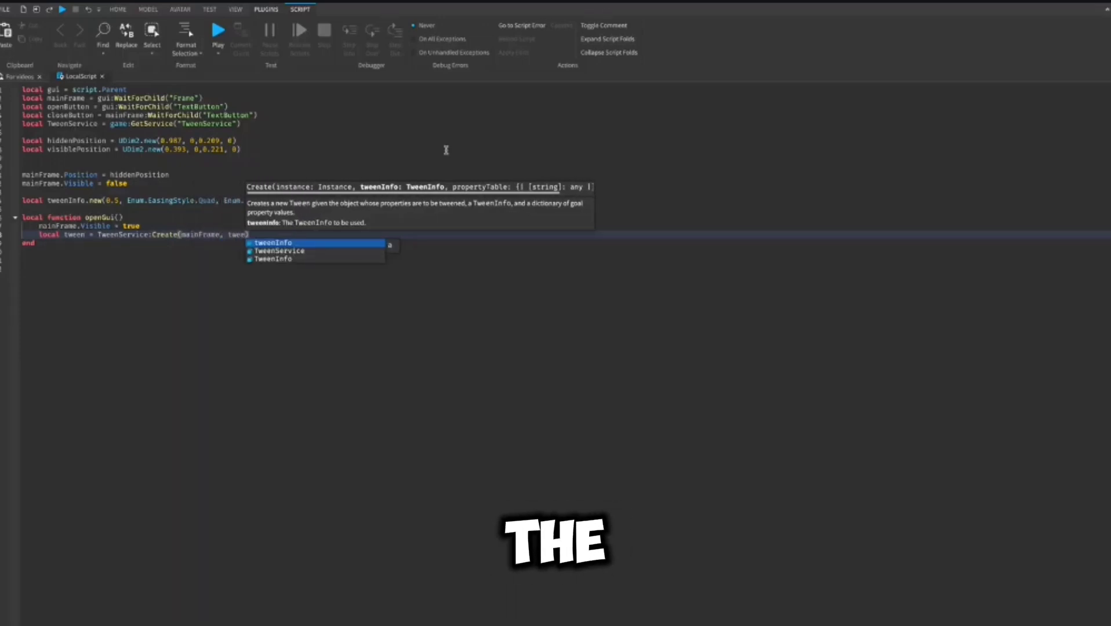
key("Tab")
type(", {")
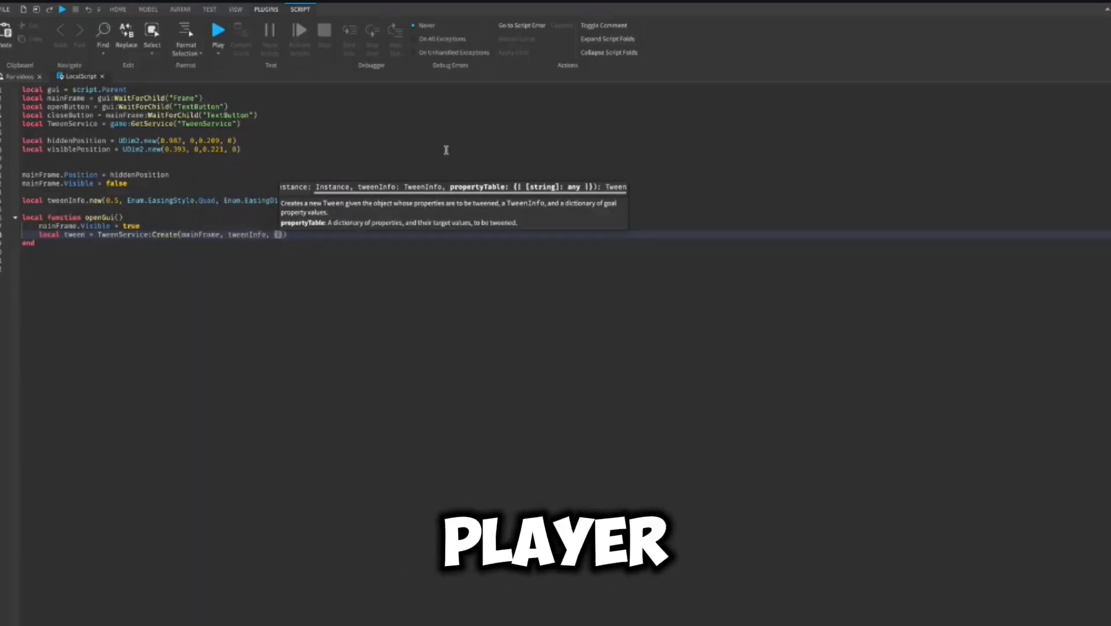
type("Pos")
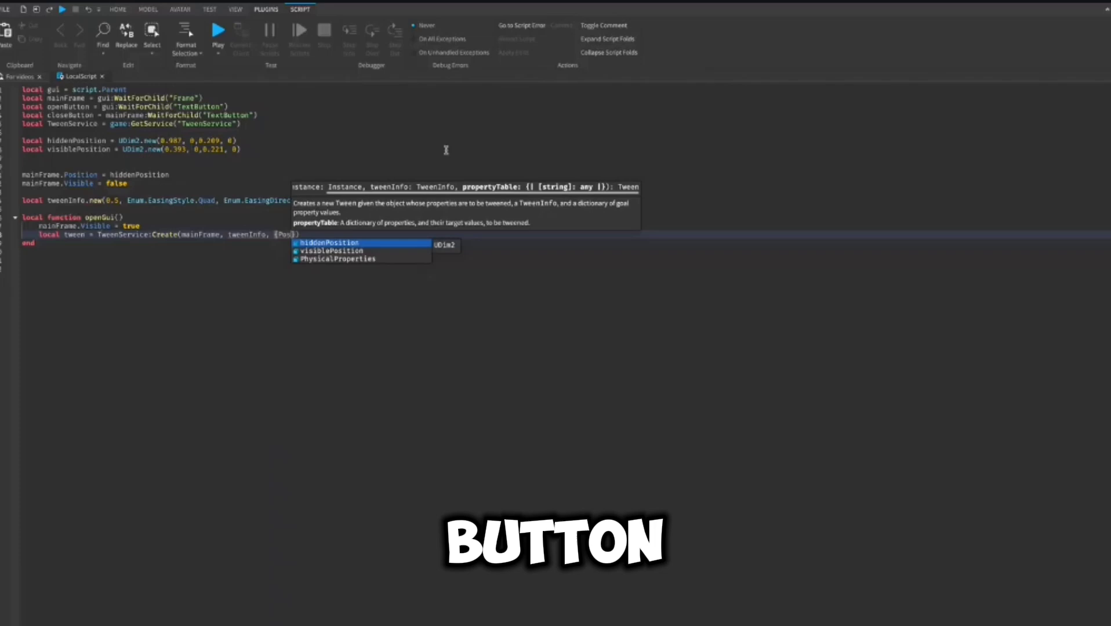
type("ition = vis")
key("Tab")
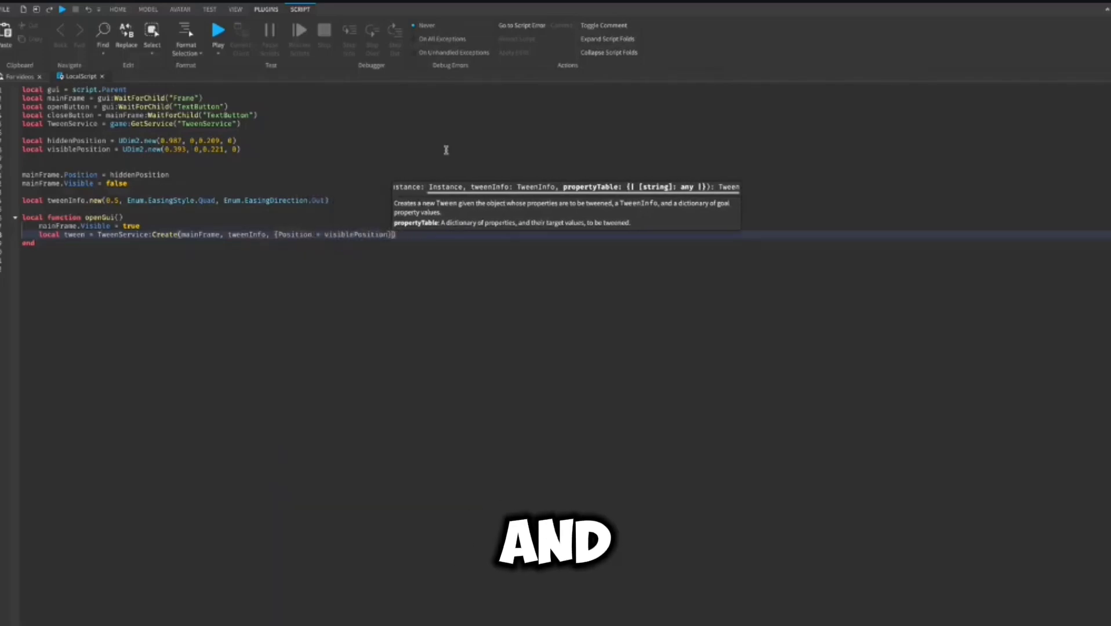
key("Return")
type("t")
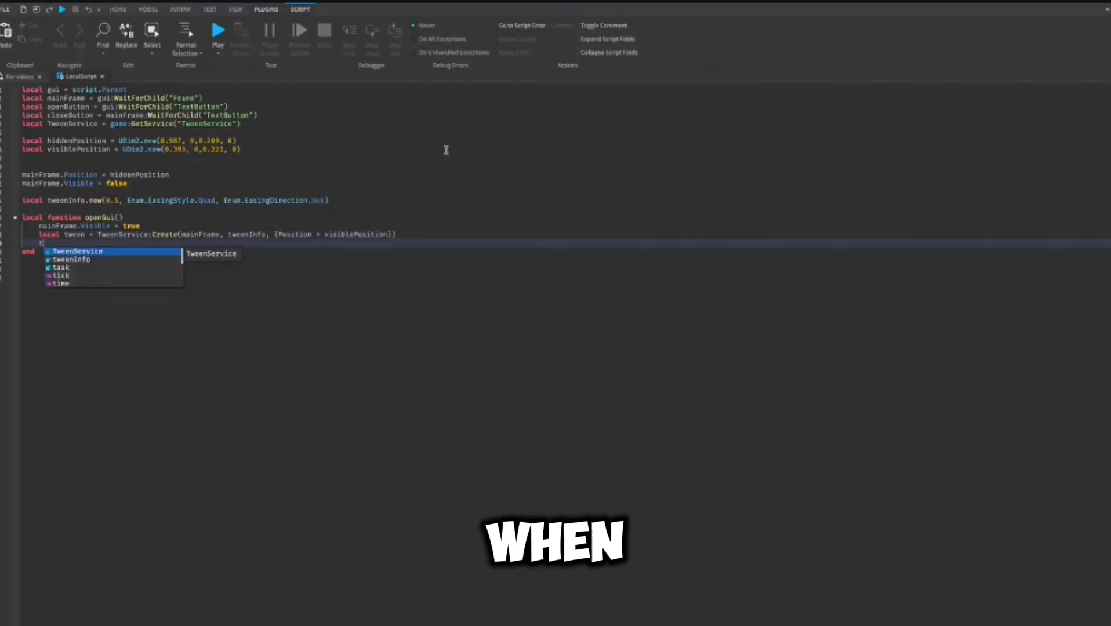
type("ween:Play()")
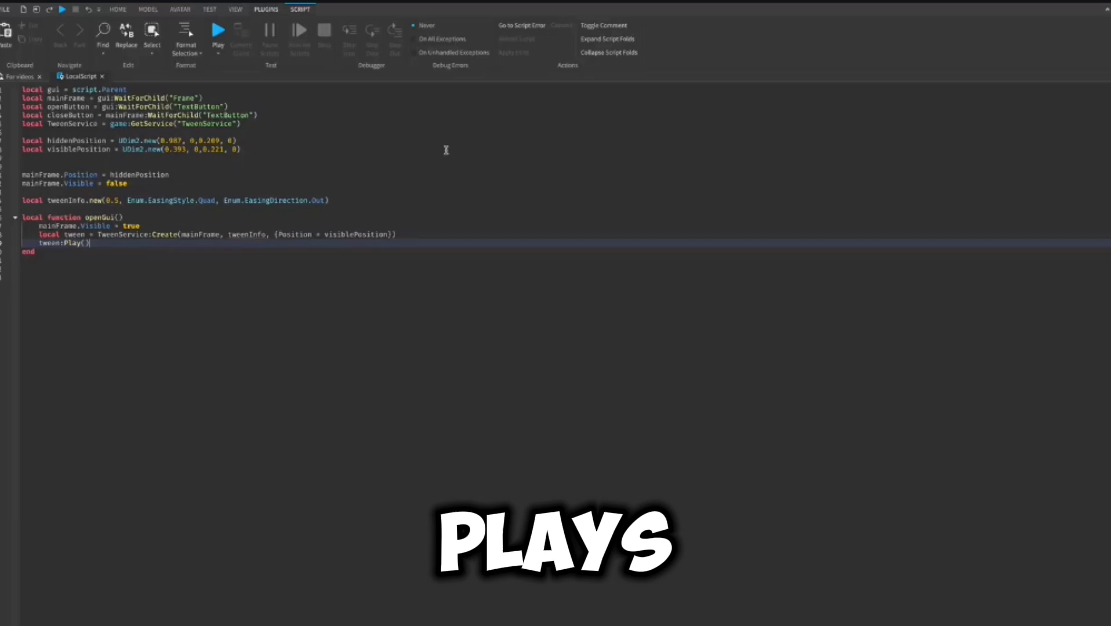
key("Down")
Declare local function closeGui() below openGui.
key("Return")
key("Return")
type("lo")
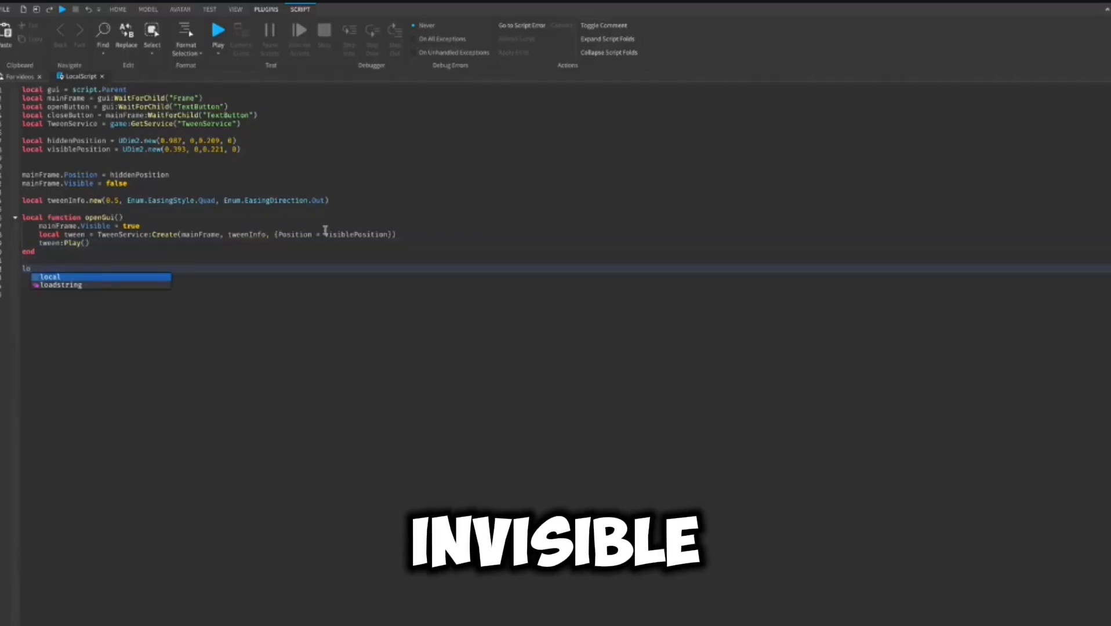
type("cal closeGui(")
key("Return")
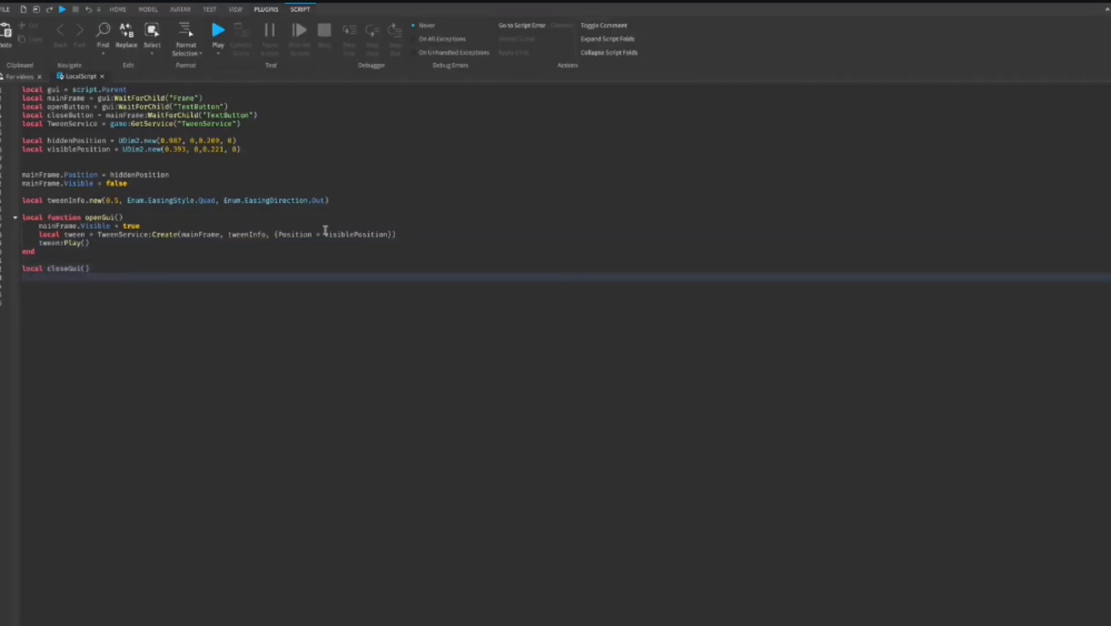
double_click(64, 268)
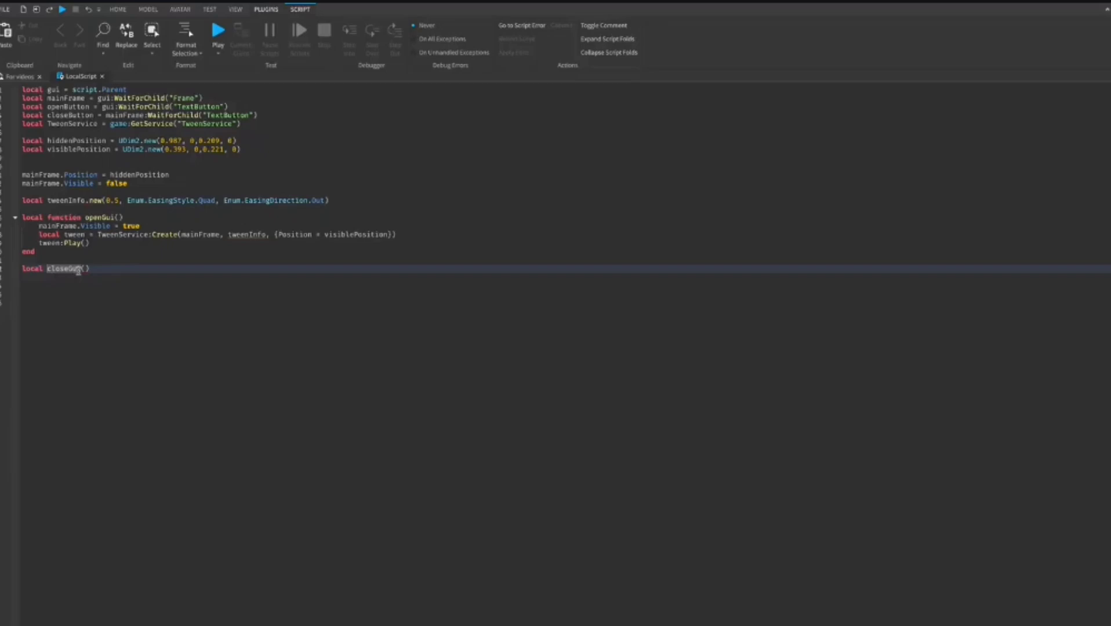
key("End")
key("Return")
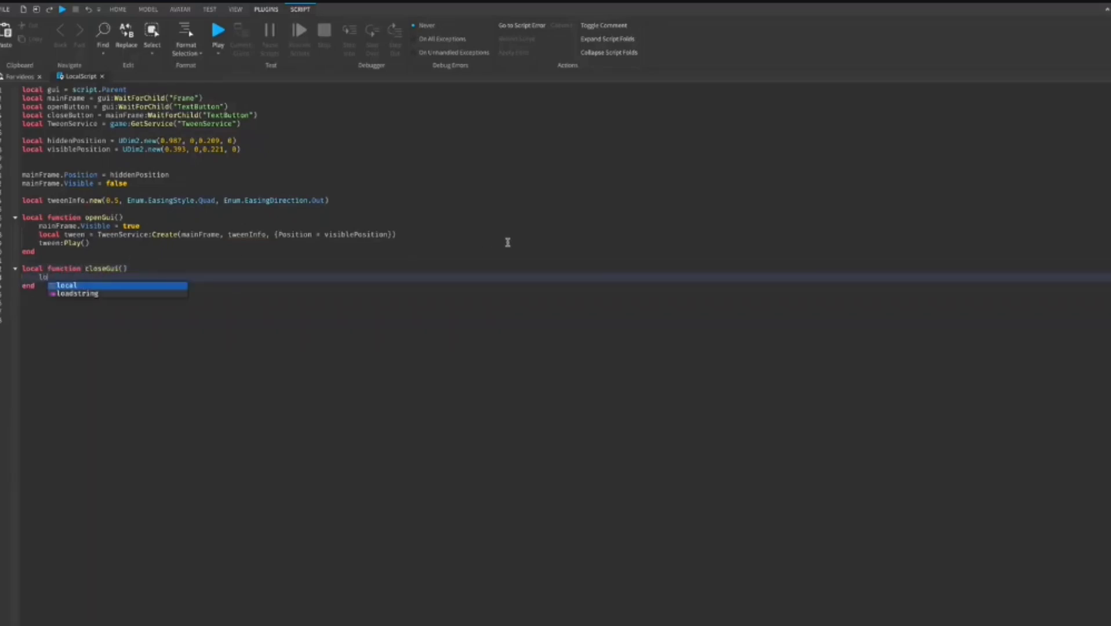
type("Tw")
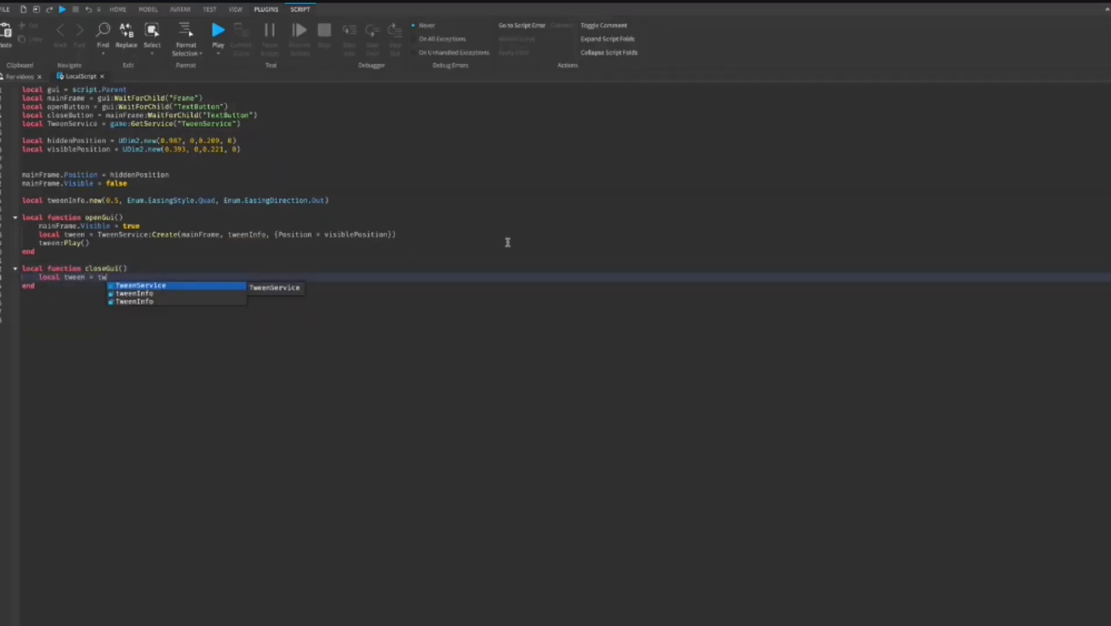
Create a tween of mainFrame to hiddenPosition using tweenInfo.
key("Tab")
type(":Cr")
key("Tab")
type("(ma")
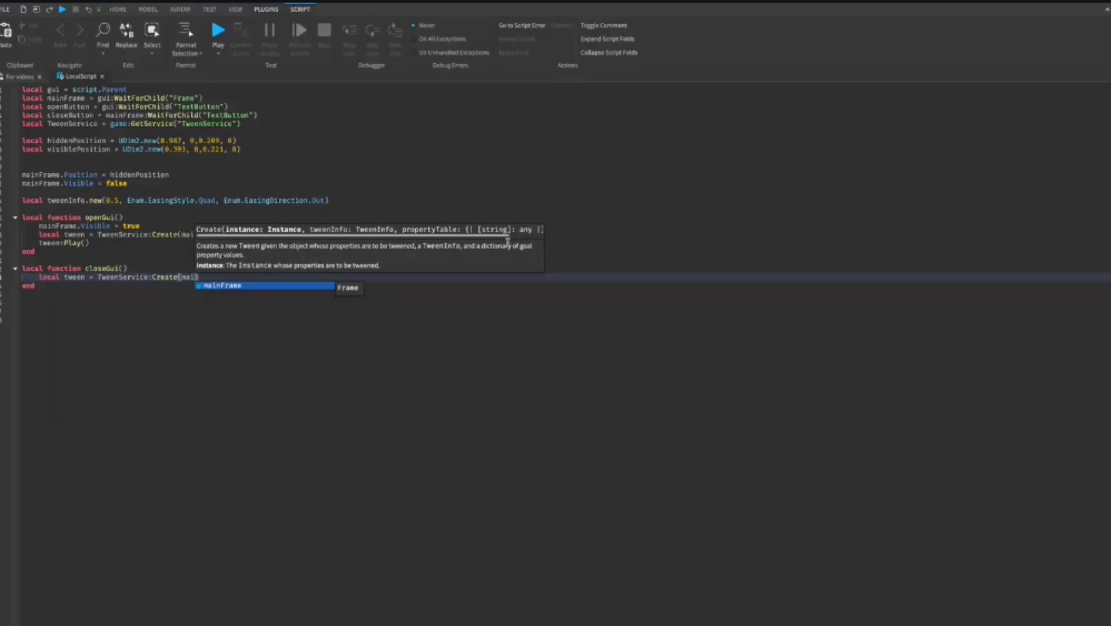
key("Tab")
type(", tw")
key("Tab")
type(", ")
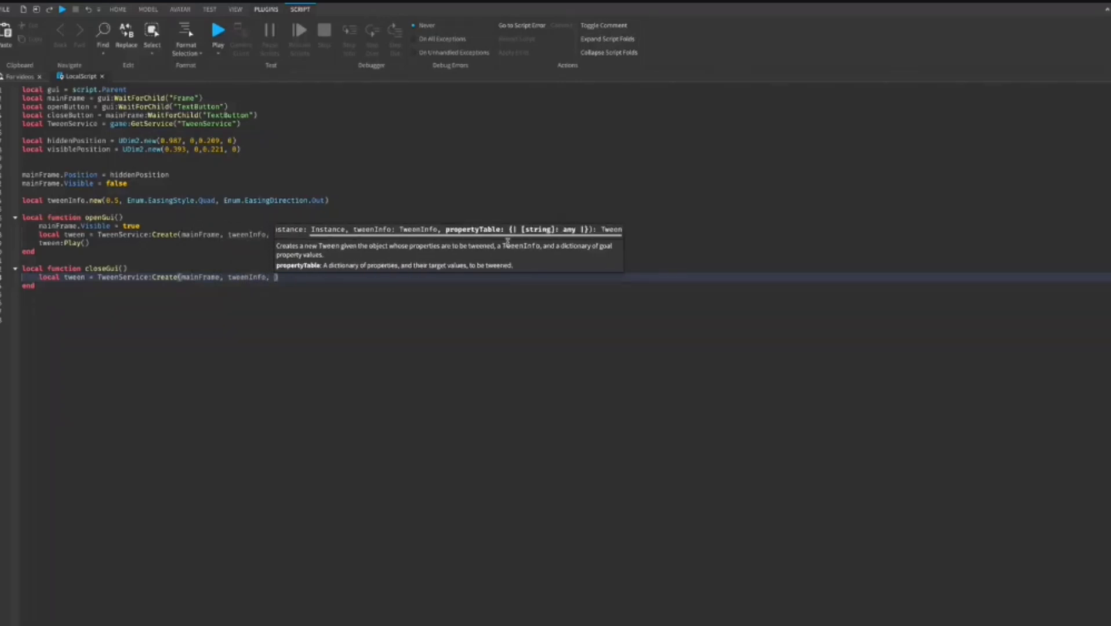
type("{posi")
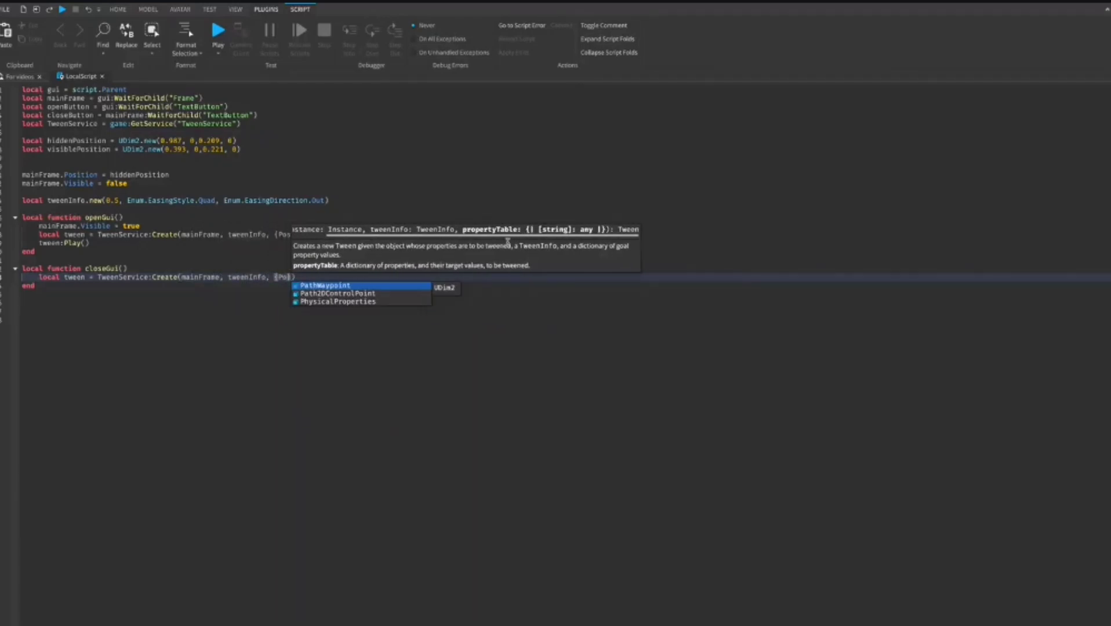
type("tion = hidd")
key("Tab")
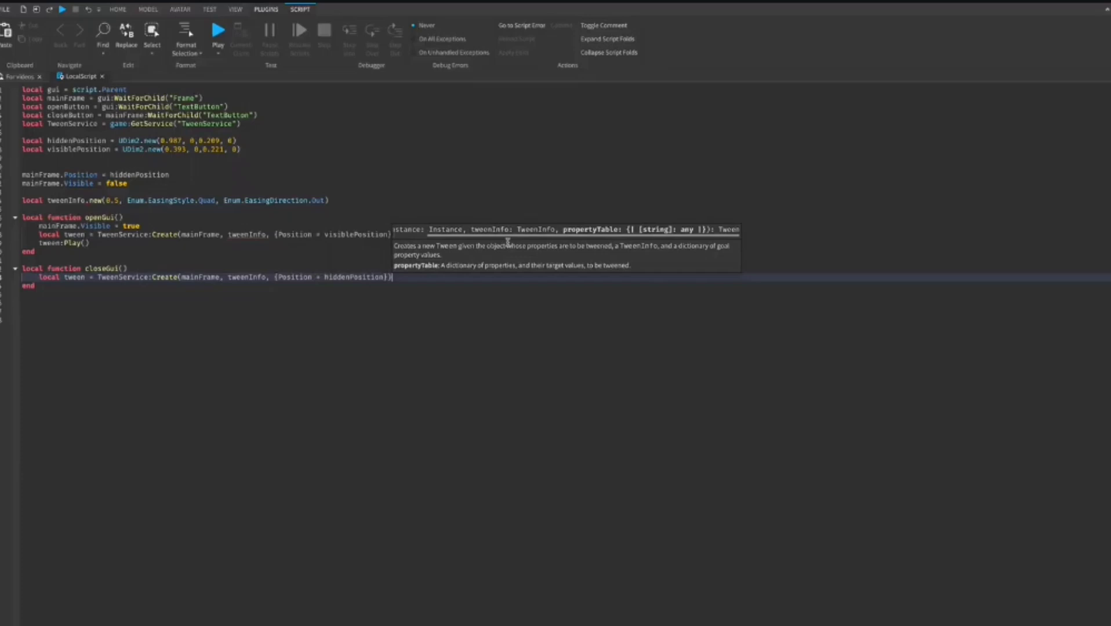
key("Return")
type("twe")
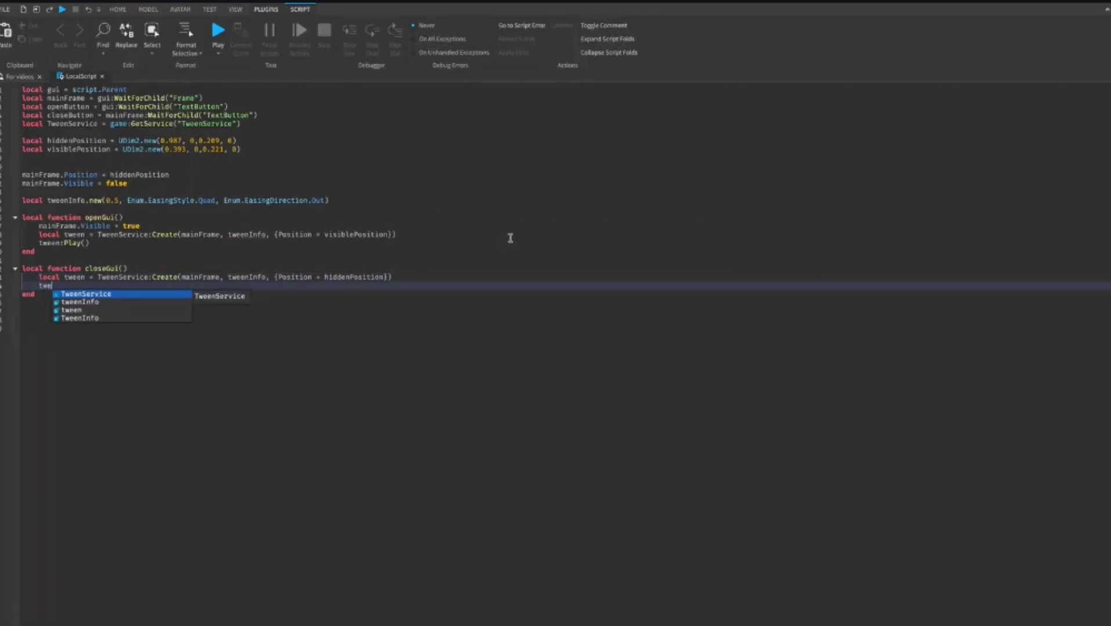
Play the tween and hide the frame in its Completed callback.
key("Down")
type("en:")
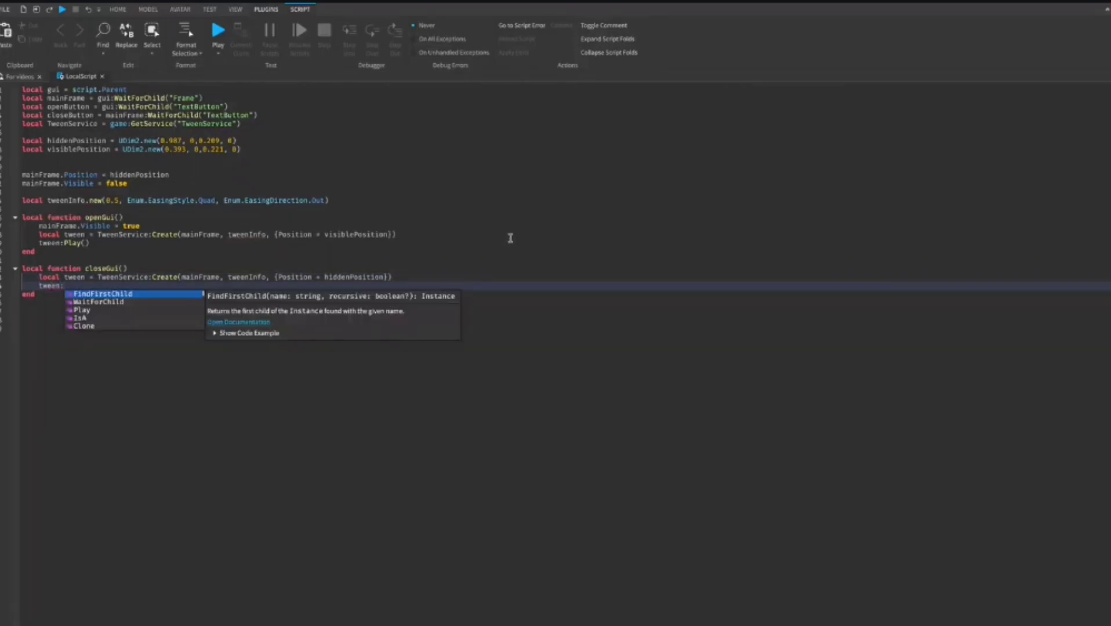
type("Pl")
key("Tab")
key("Return")
type("twee")
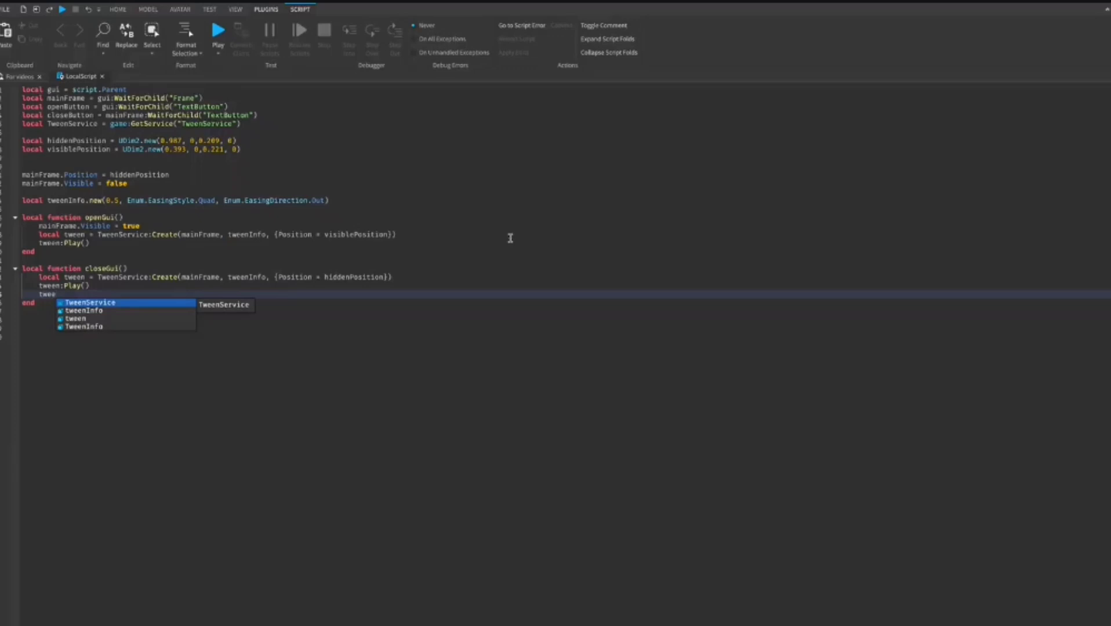
type("n.Co")
key("Tab")
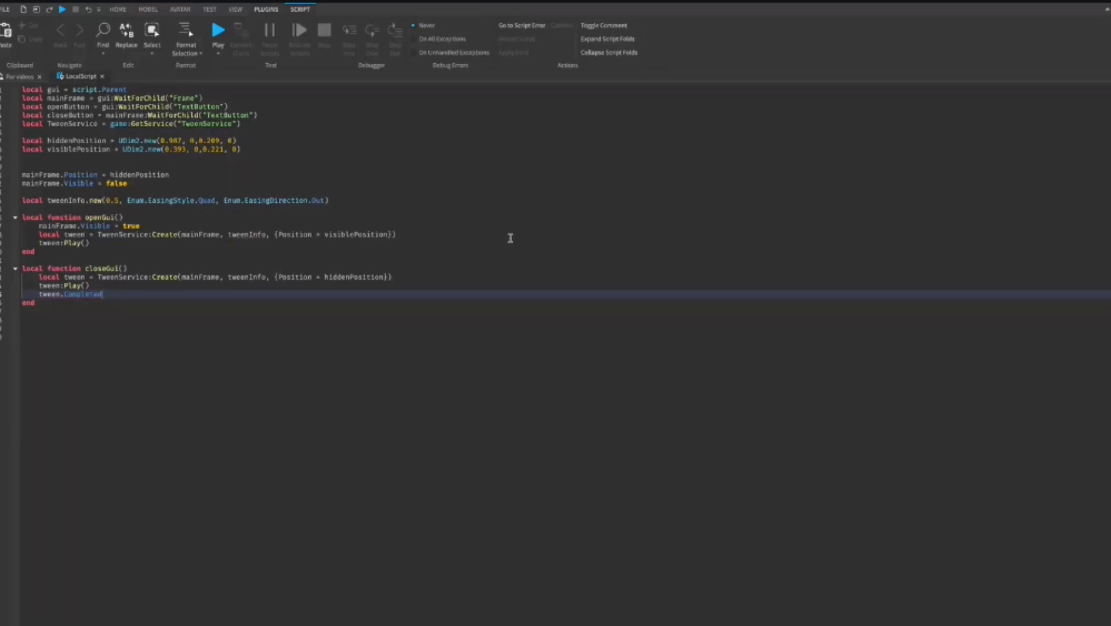
type(":Connect(func")
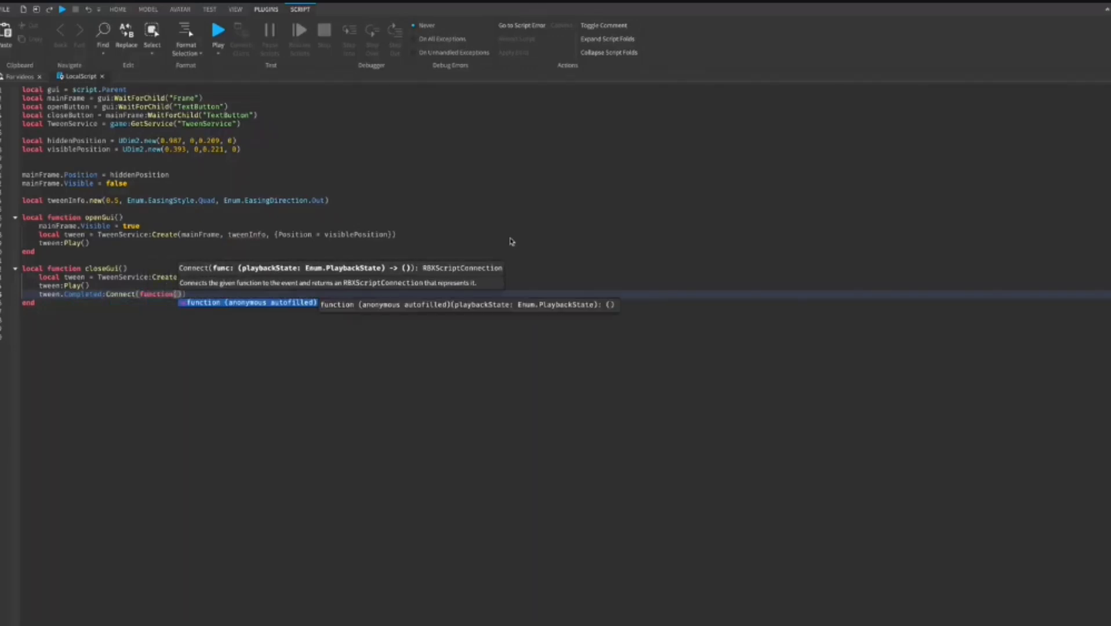
type("tion()")
key("Return")
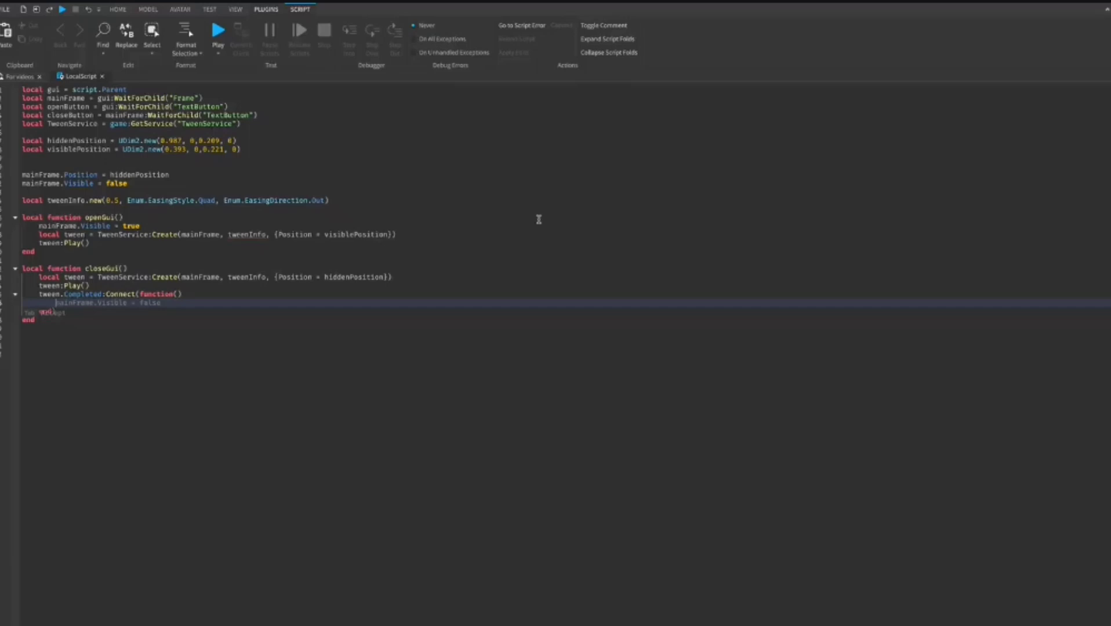
type("mainFrame.Visible = false")
scroll(538, 219, "down", 3)
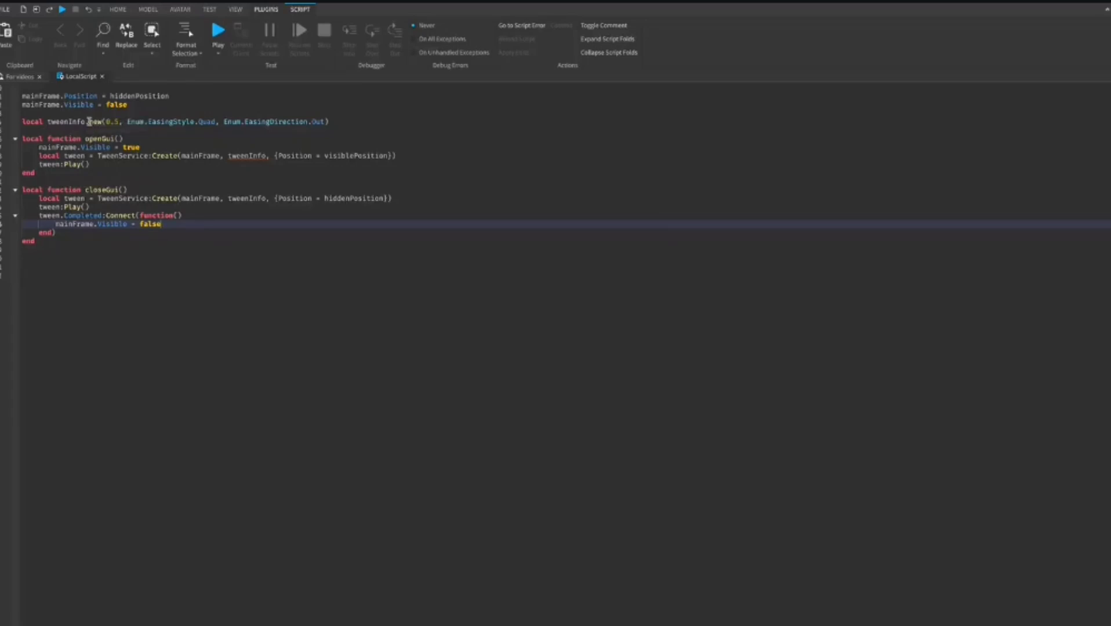
Insert ' = TweenInfo' before .new and start an openButton line at the script's end.
left_click(89, 122)
type("= TweenInfo")
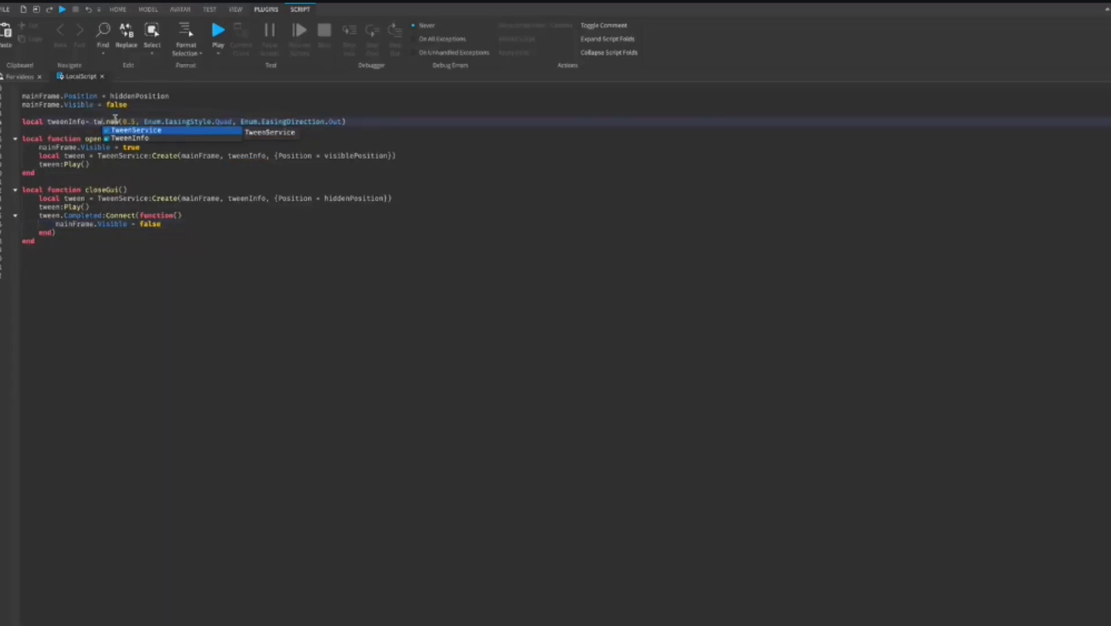
type("TweenInfo")
left_click(122, 241)
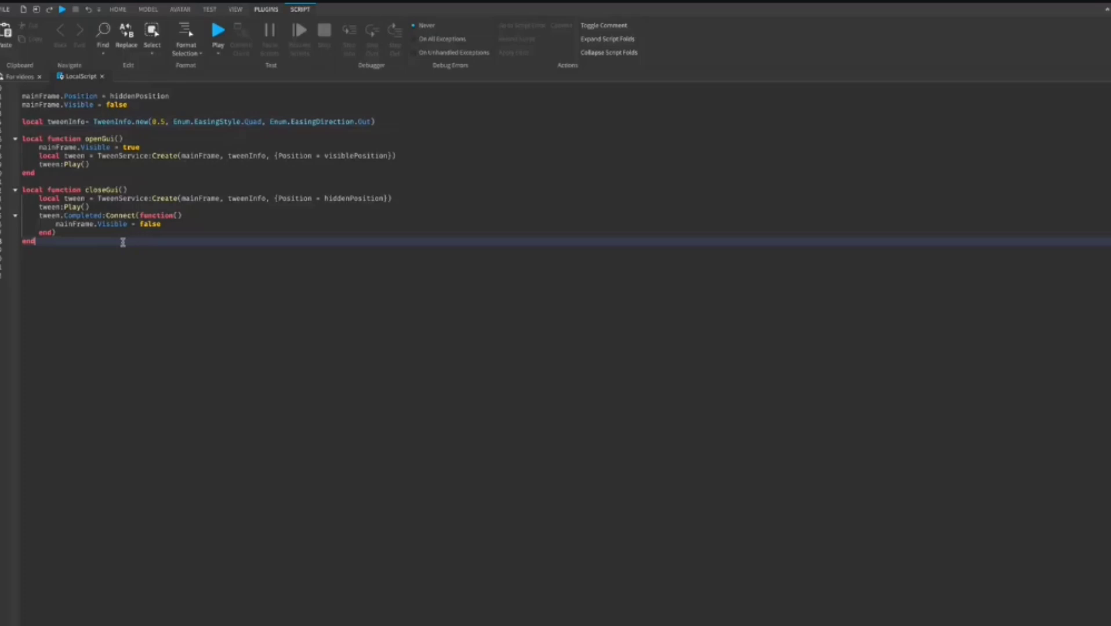
key("Return")
key("Return")
type("openButton.")
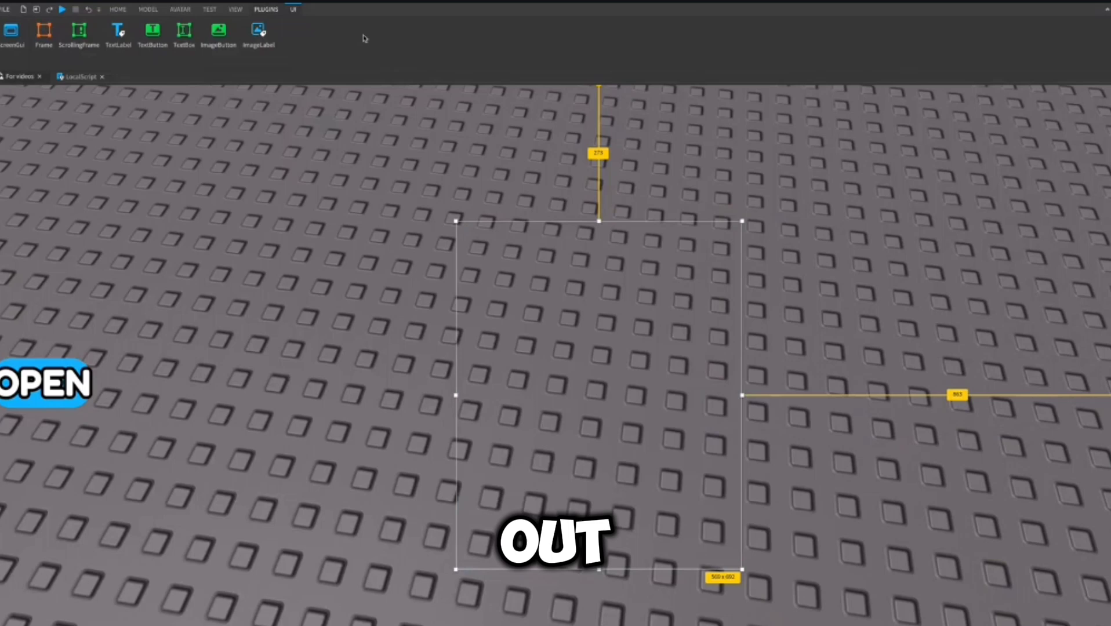
Playtest and try the OPEN button on the SHOP frame, then stop and restart the playtest.
left_click(66, 11)
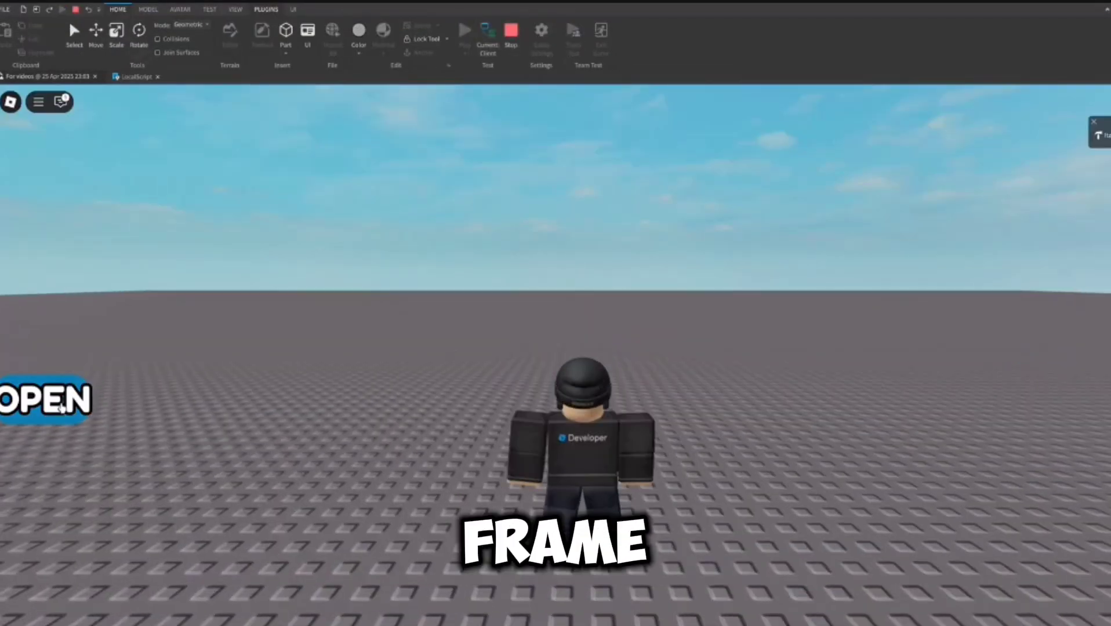
left_click(739, 250)
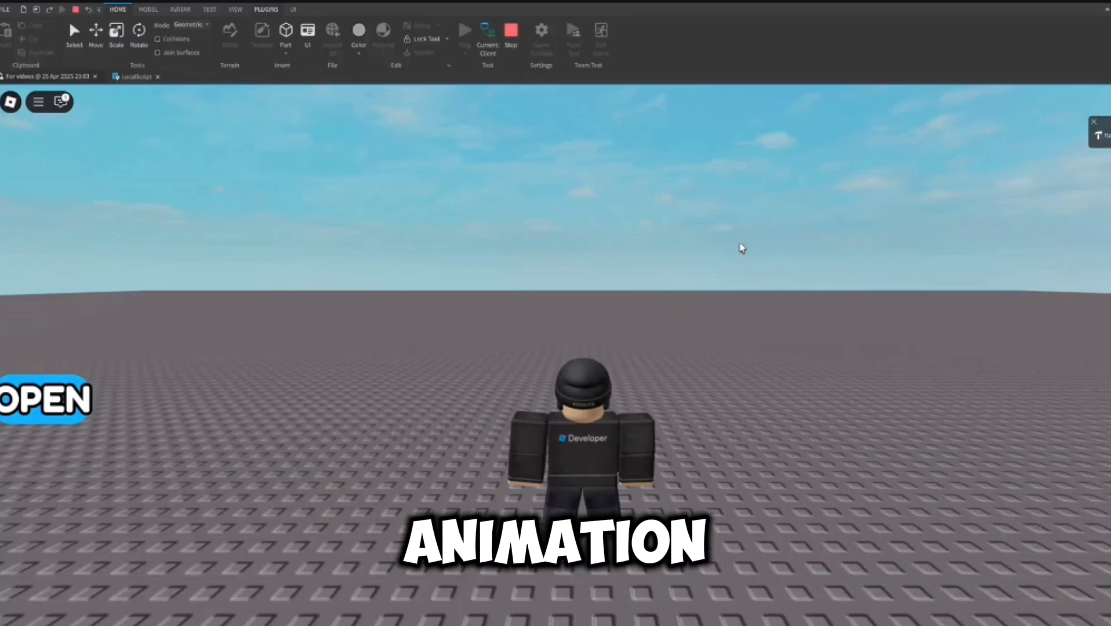
key("shift+F5")
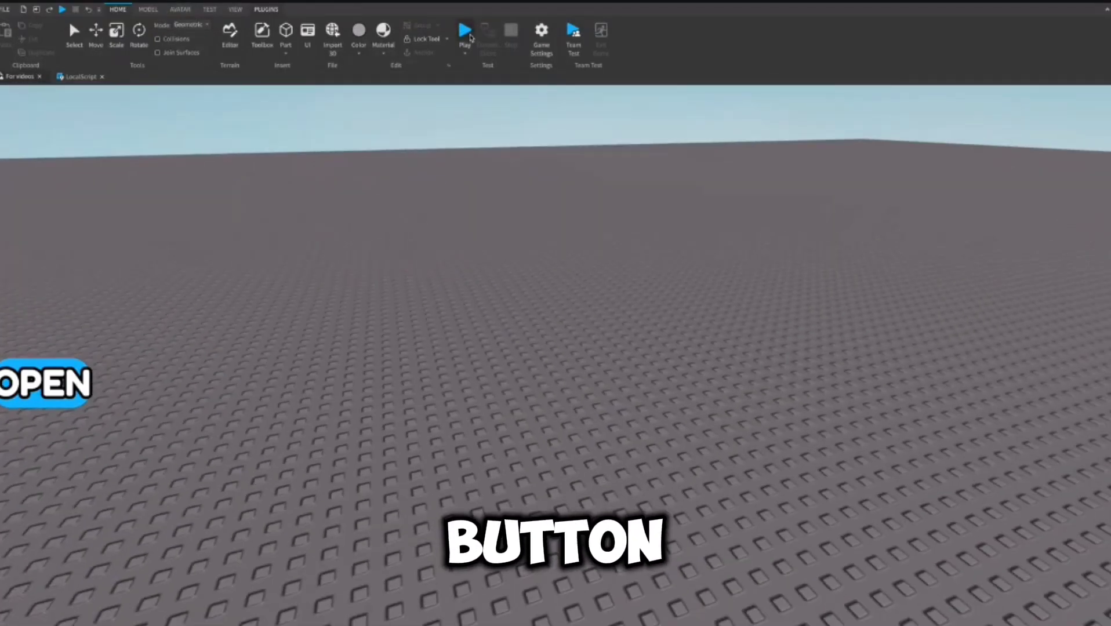
key("F5")
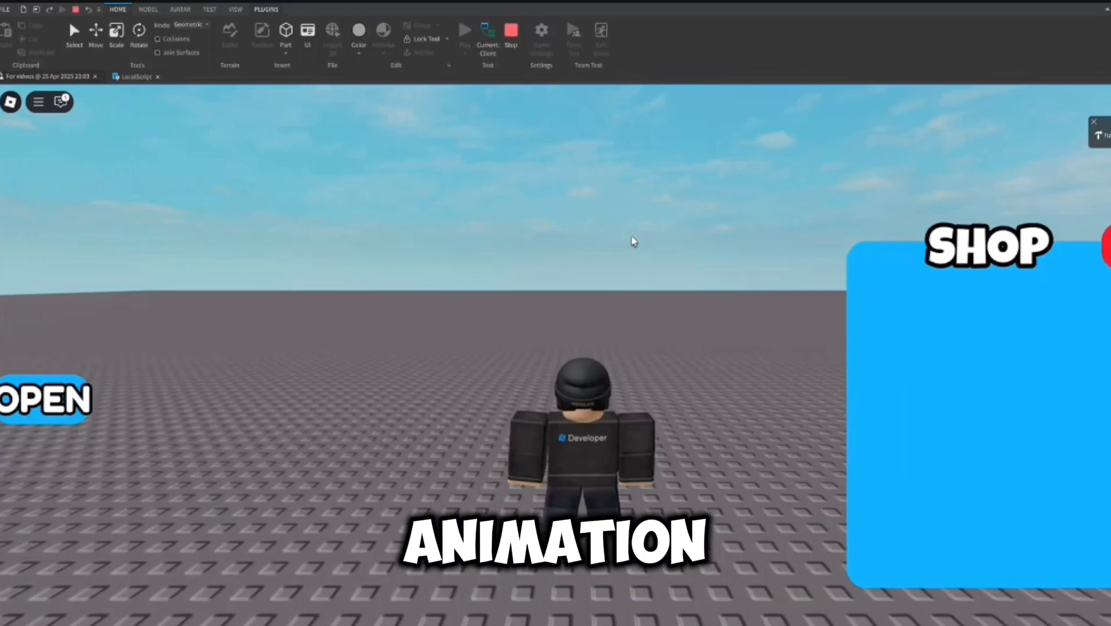